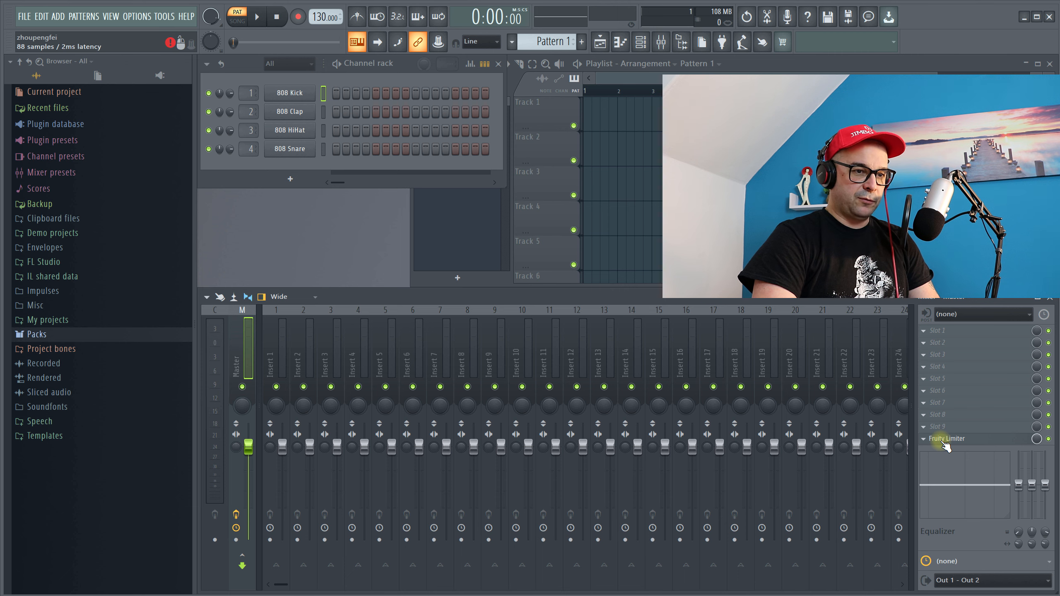
Open the Fruity Limiter on the Master track to inspect it, and delete it from its effect slot.
{"action": "left_click", "coordinate": [944, 442]}
{"action": "left_click_drag", "start_coordinate": [762, 395], "coordinate": [757, 242]}
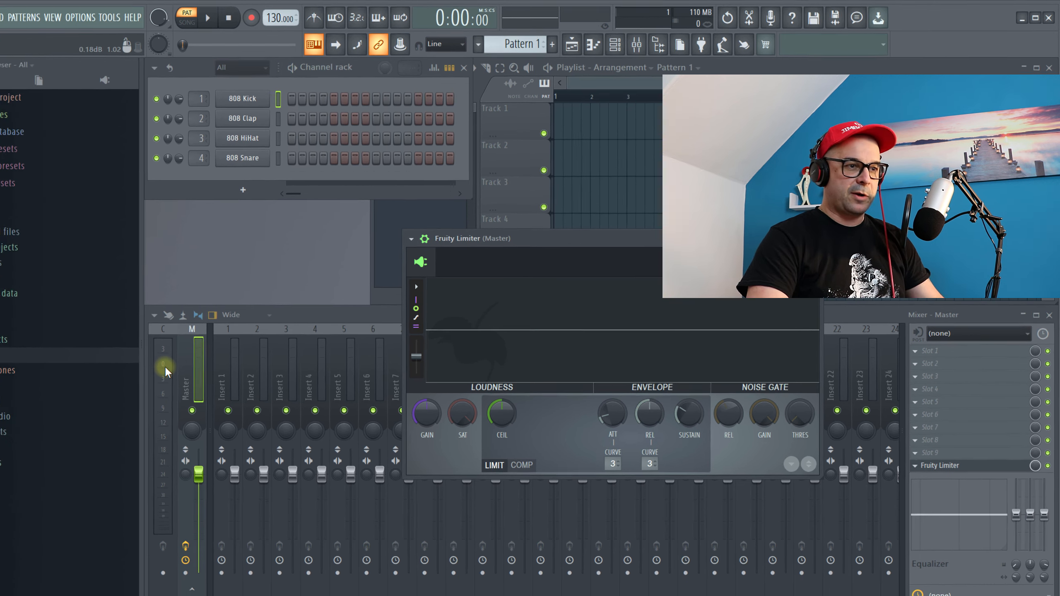
{"action": "left_click", "coordinate": [924, 439]}
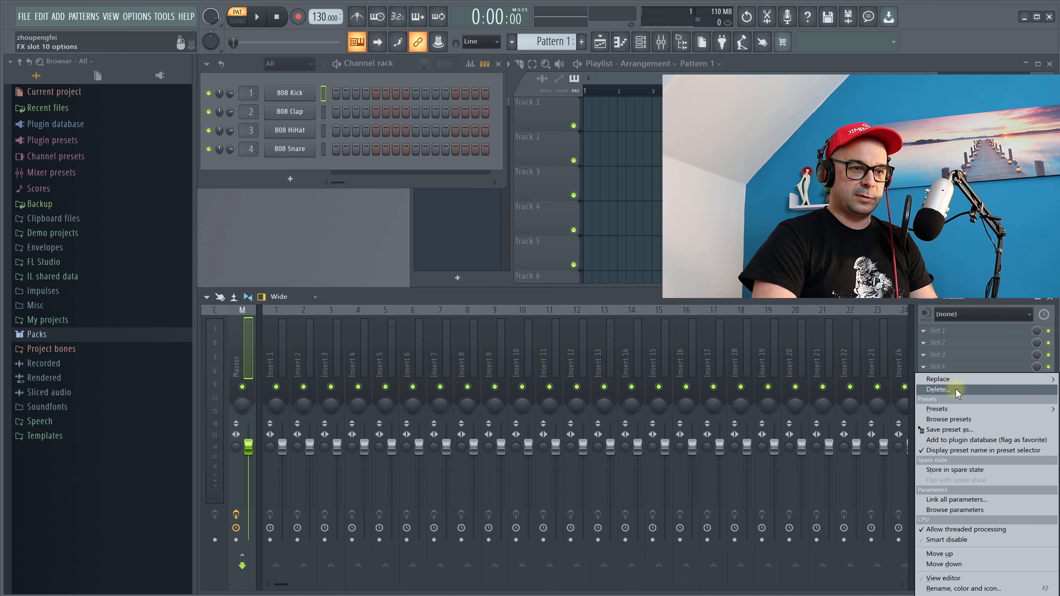
{"action": "left_click", "coordinate": [937, 390]}
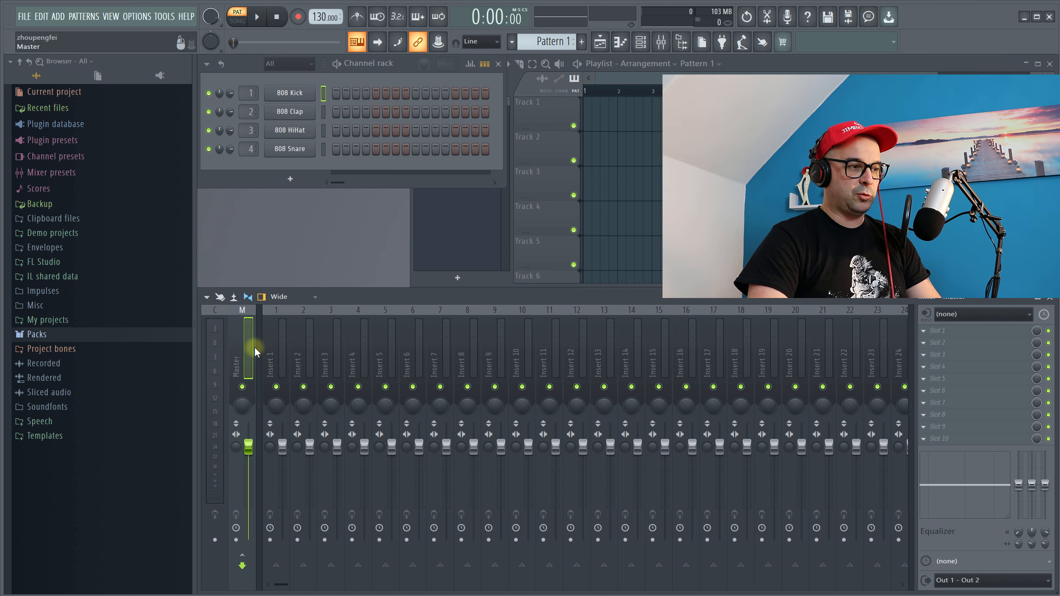
In the audio settings, choose FL Studio ASIO as the device and 44100 Hz as the sample rate.
{"action": "left_click", "coordinate": [137, 16]}
{"action": "left_click", "coordinate": [158, 60]}
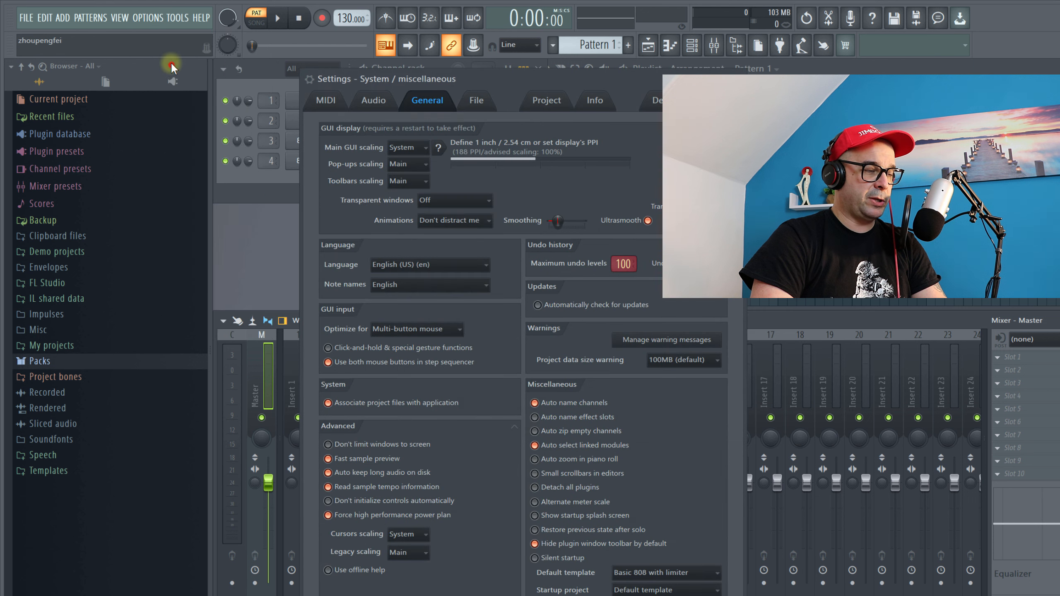
{"action": "left_click_drag", "start_coordinate": [478, 80], "coordinate": [452, 74]}
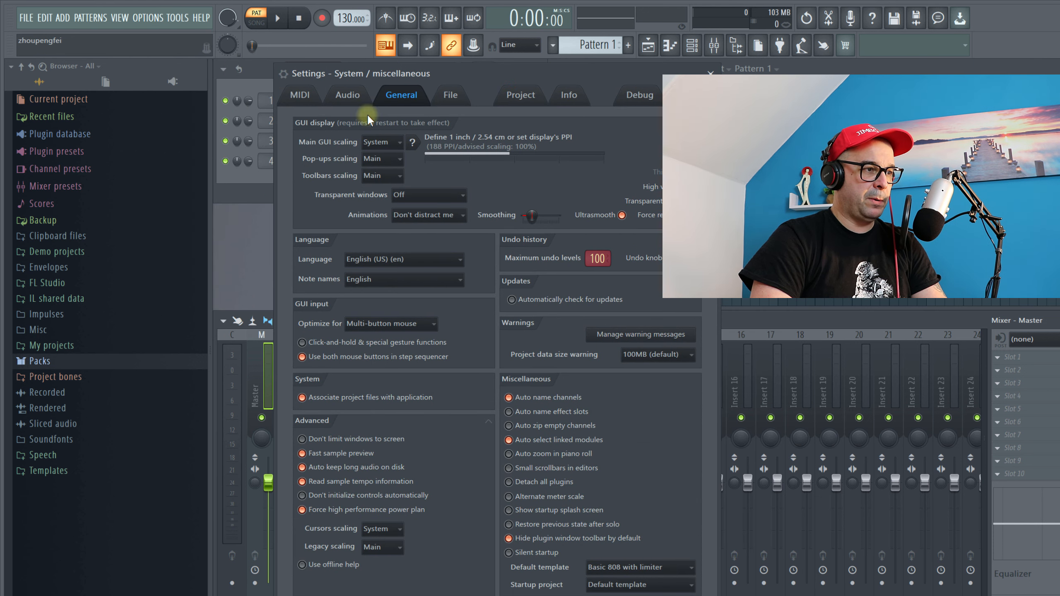
{"action": "left_click", "coordinate": [355, 100]}
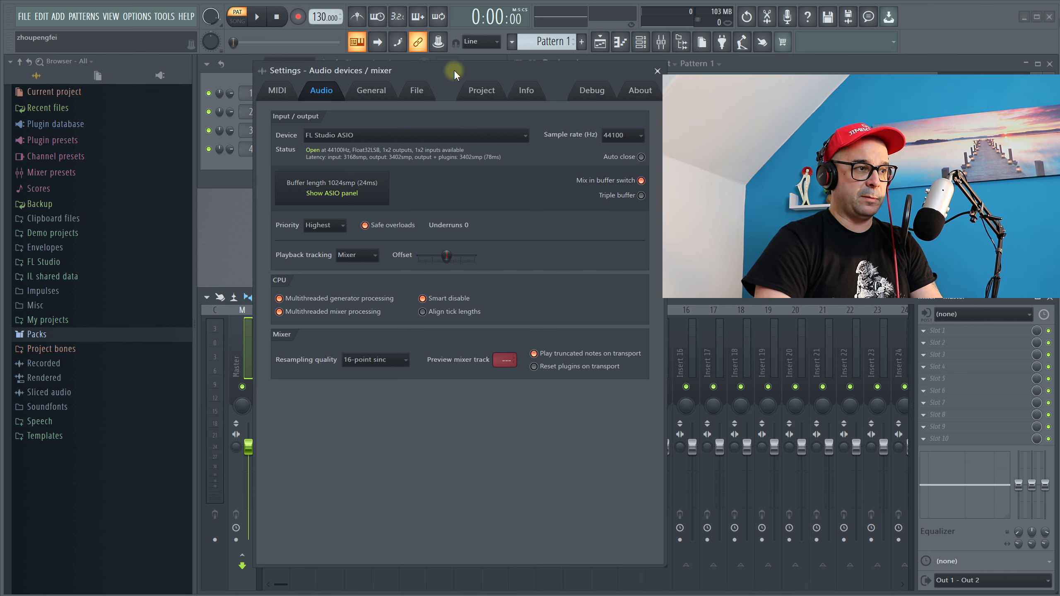
{"action": "left_click_drag", "start_coordinate": [454, 69], "coordinate": [453, 68]}
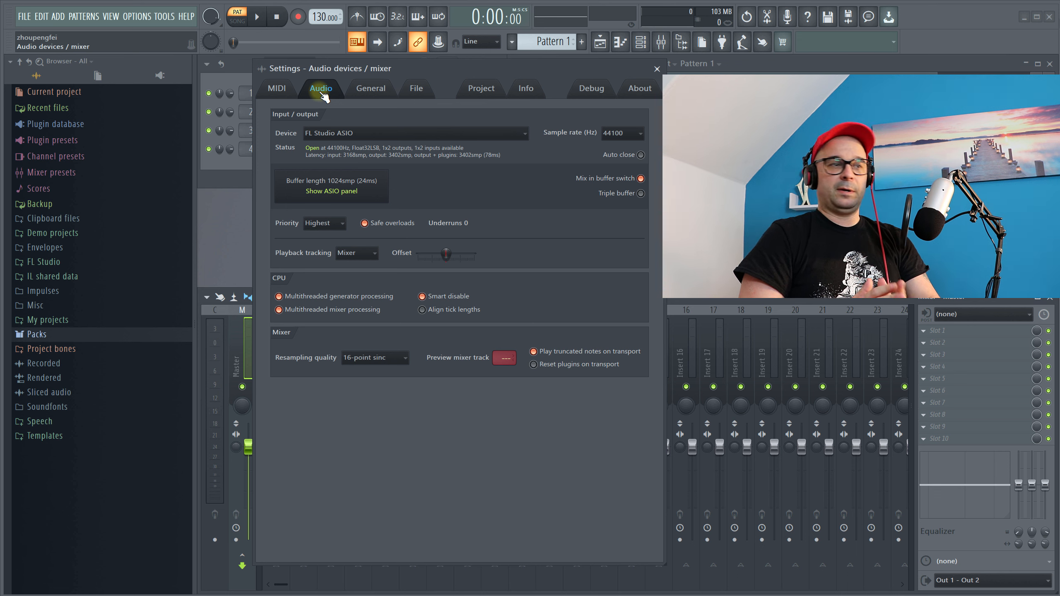
{"action": "left_click", "coordinate": [368, 133]}
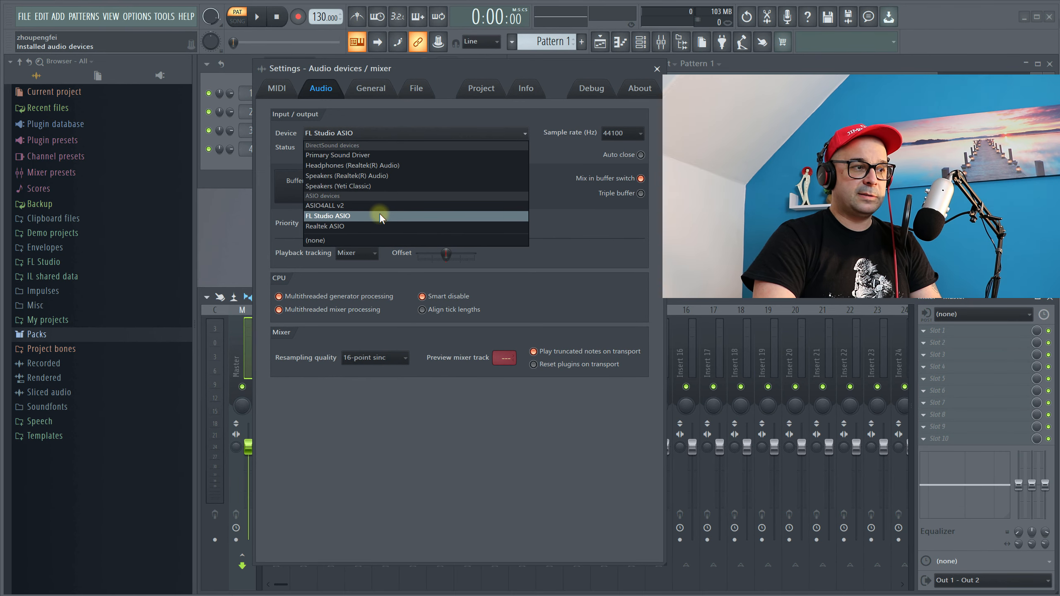
{"action": "left_click", "coordinate": [379, 213]}
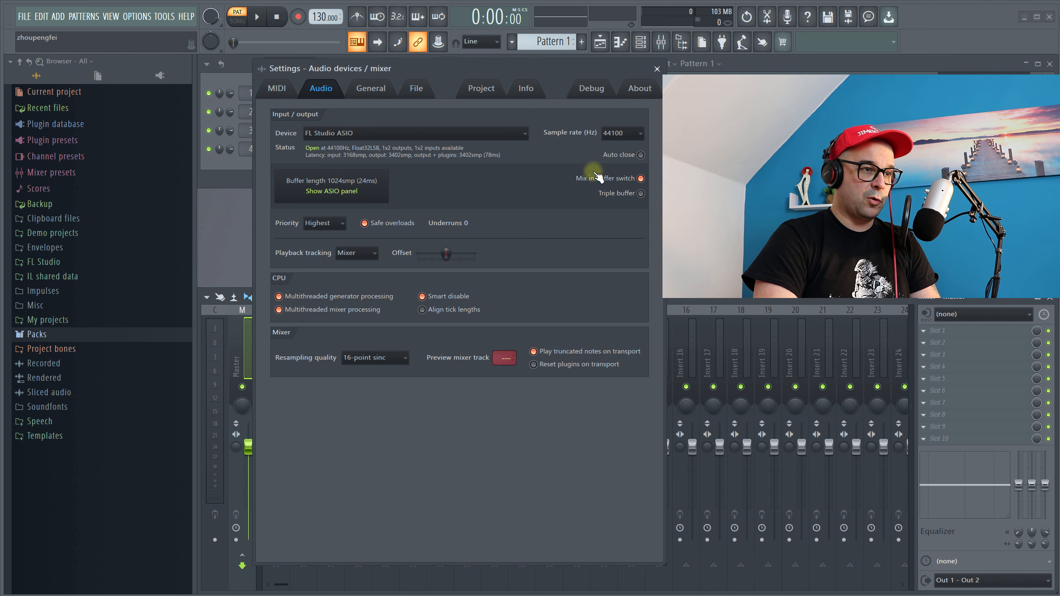
{"action": "left_click", "coordinate": [612, 133]}
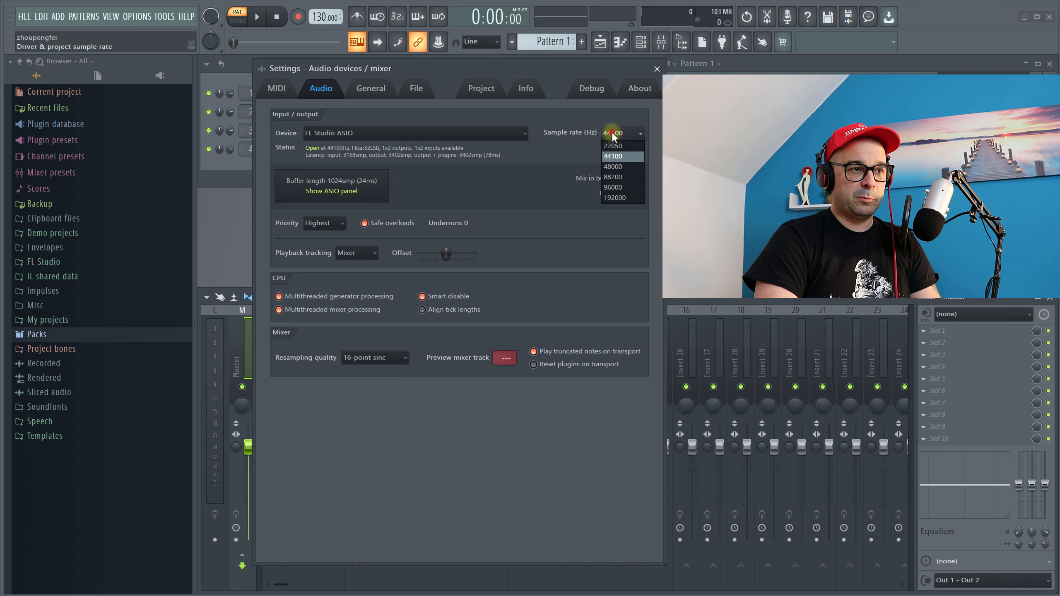
{"action": "left_click", "coordinate": [622, 160]}
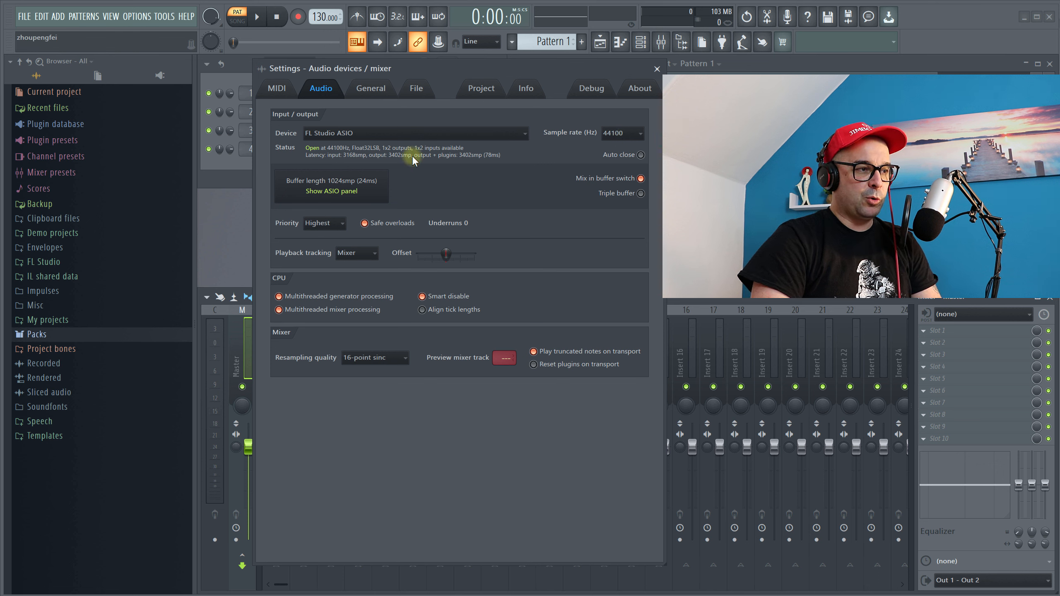
In the ASIO driver panel, review the available input and output devices and set the buffer length to 1024.
{"action": "left_click", "coordinate": [360, 190]}
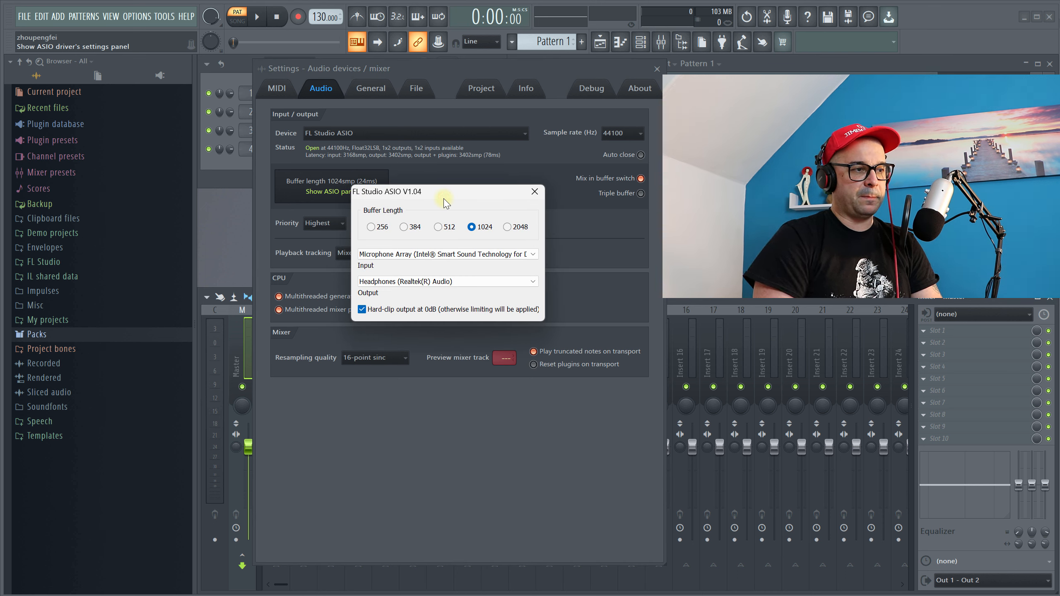
{"action": "left_click", "coordinate": [430, 257]}
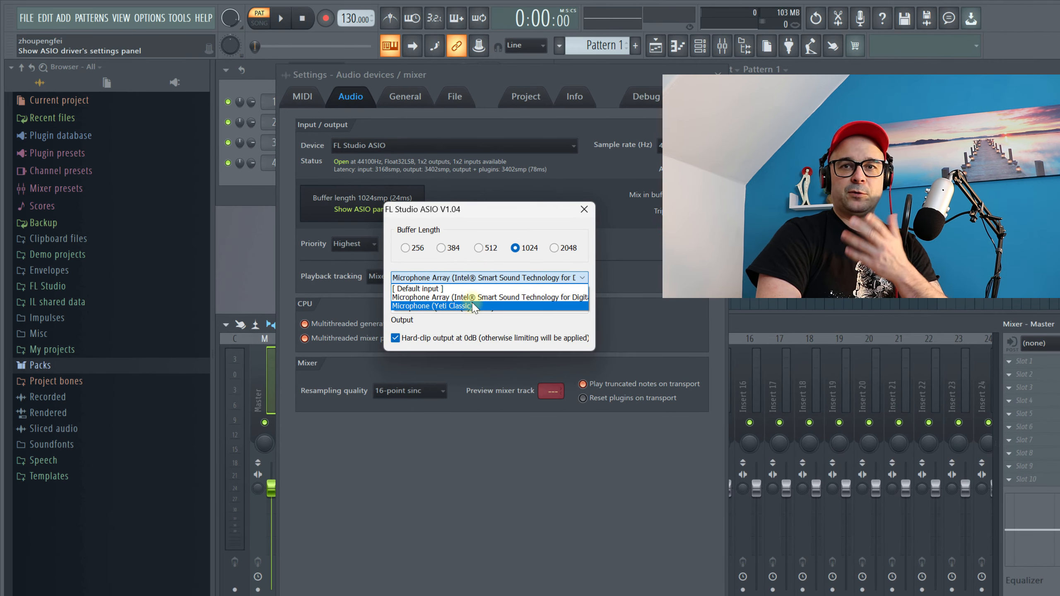
{"action": "left_click", "coordinate": [497, 216]}
{"action": "left_click", "coordinate": [449, 308]}
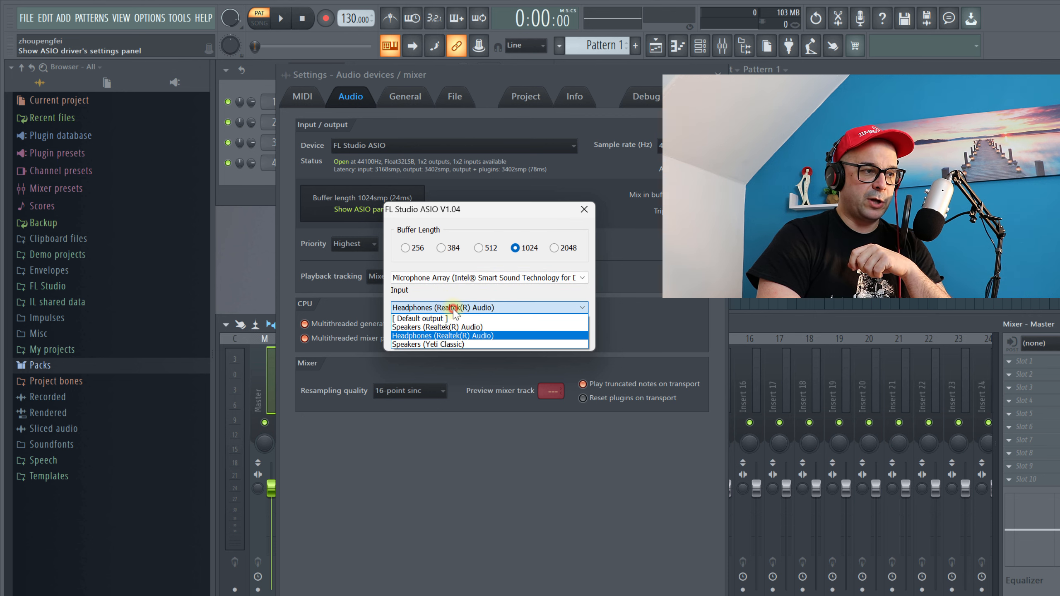
{"action": "left_click", "coordinate": [449, 309]}
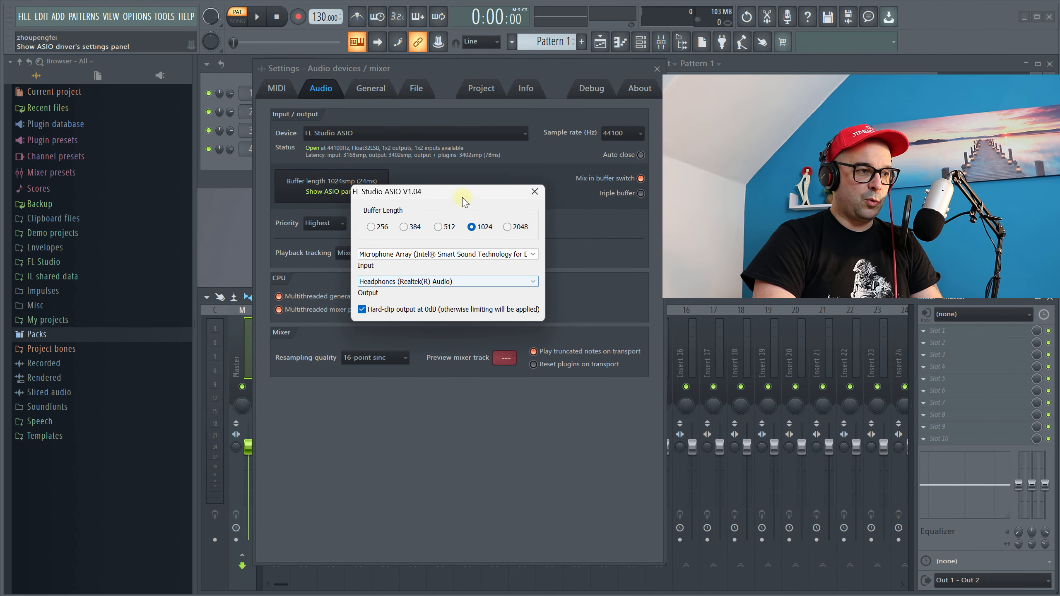
{"action": "left_click", "coordinate": [489, 212]}
{"action": "left_click_drag", "start_coordinate": [449, 199], "coordinate": [450, 195]}
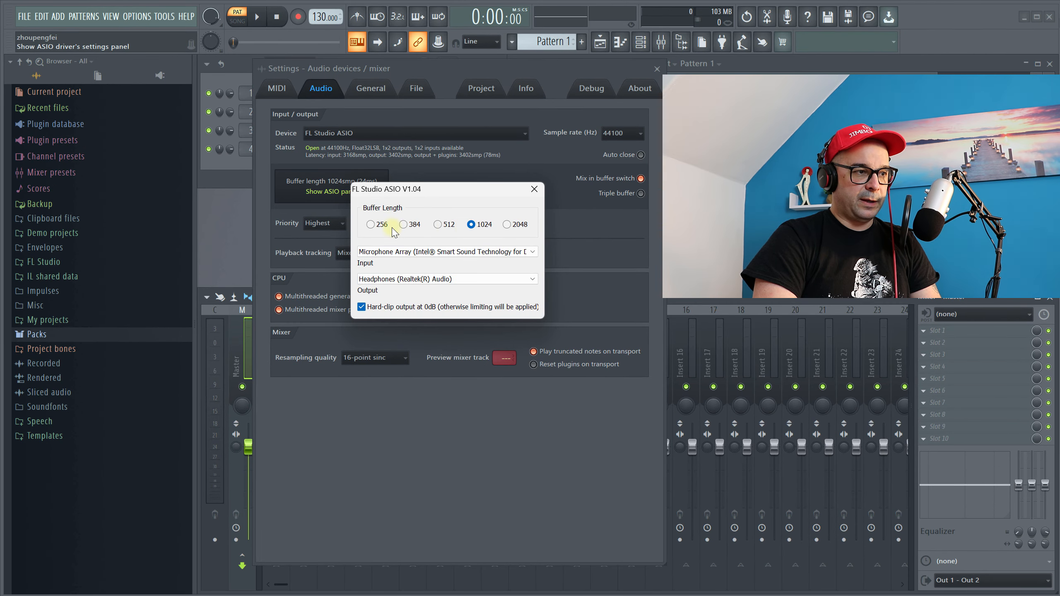
{"action": "left_click", "coordinate": [489, 232]}
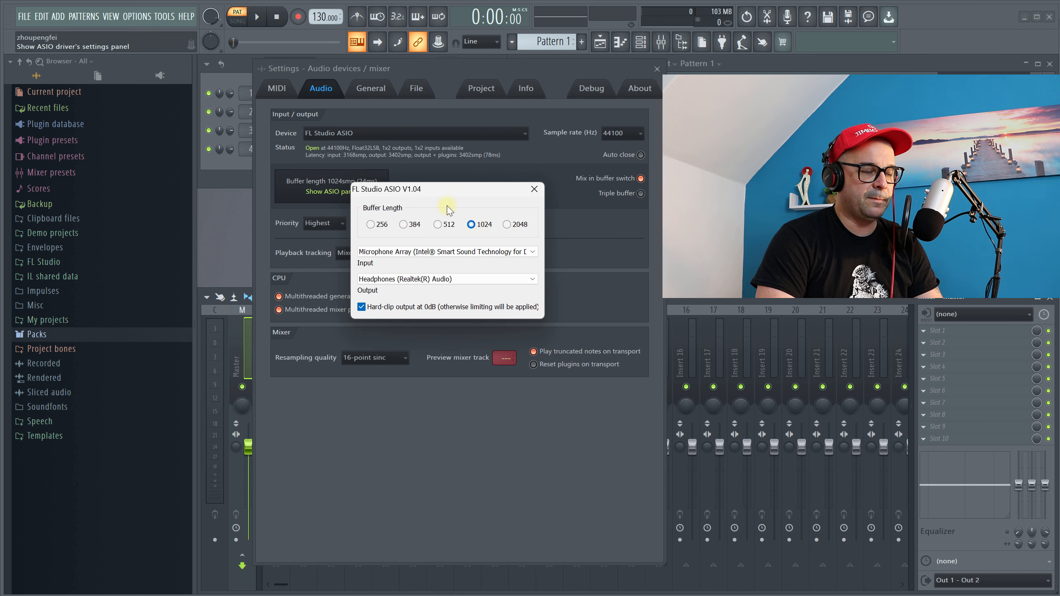
{"action": "left_click", "coordinate": [532, 189]}
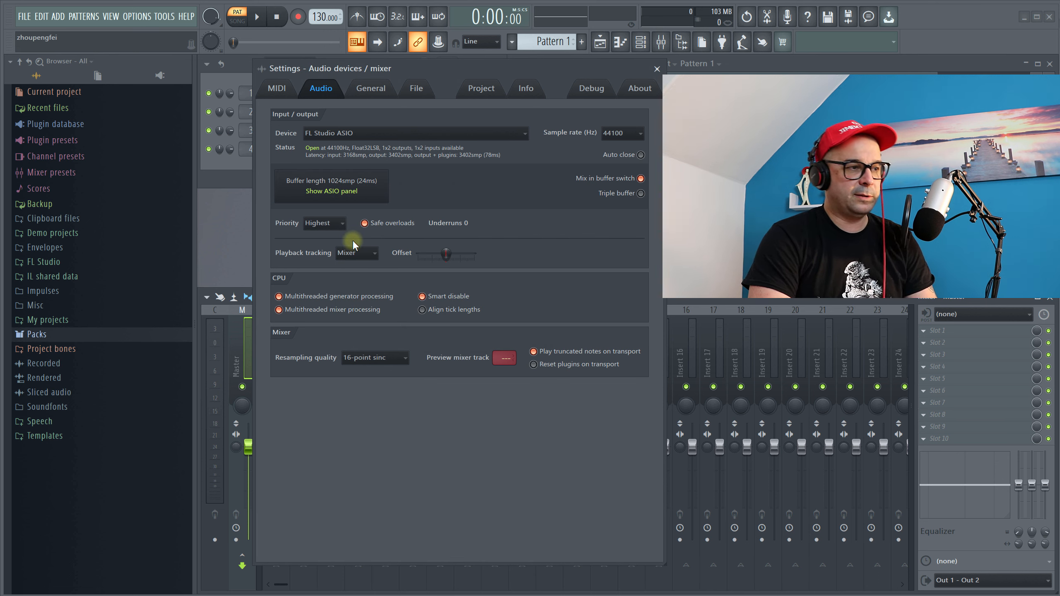
Set the audio priority to Highest and the mixer resampling quality to 24-point sinc.
{"action": "left_click", "coordinate": [330, 227]}
{"action": "left_click", "coordinate": [328, 260]}
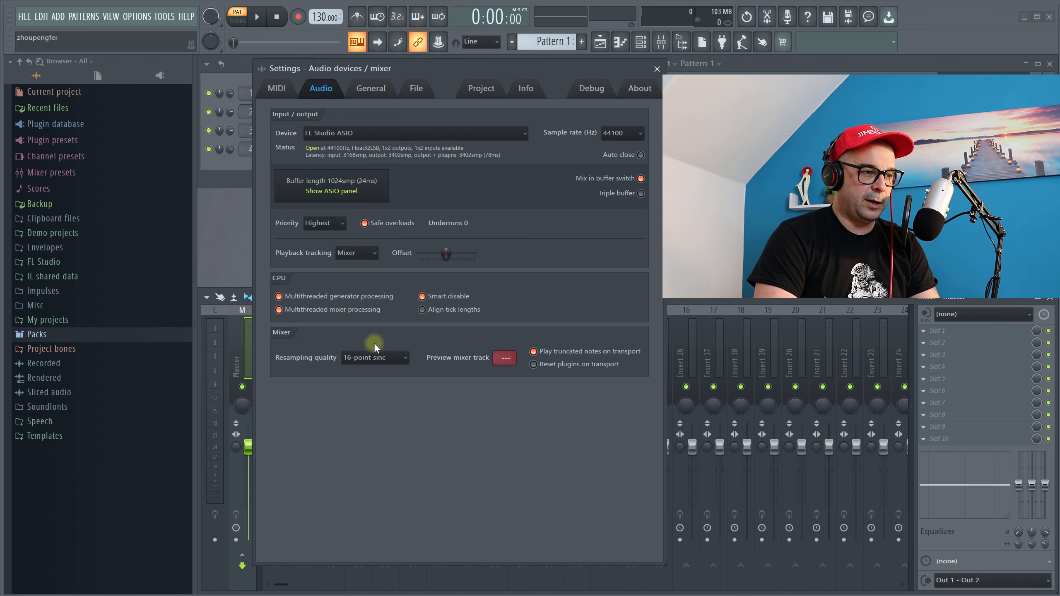
{"action": "left_click", "coordinate": [369, 360]}
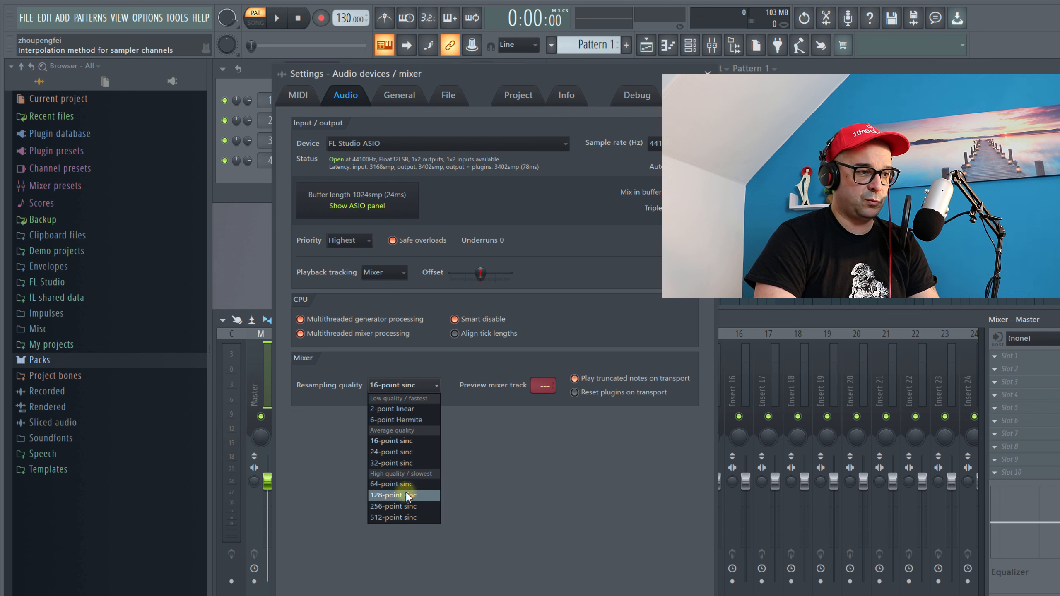
{"action": "left_click", "coordinate": [403, 452]}
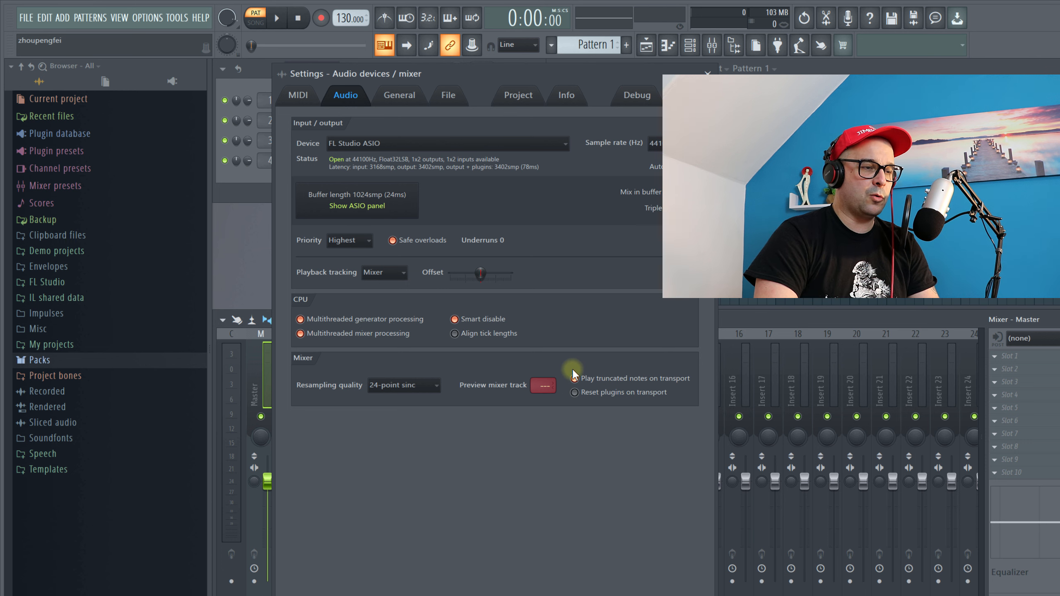
{"action": "left_click_drag", "start_coordinate": [518, 73], "coordinate": [522, 73]}
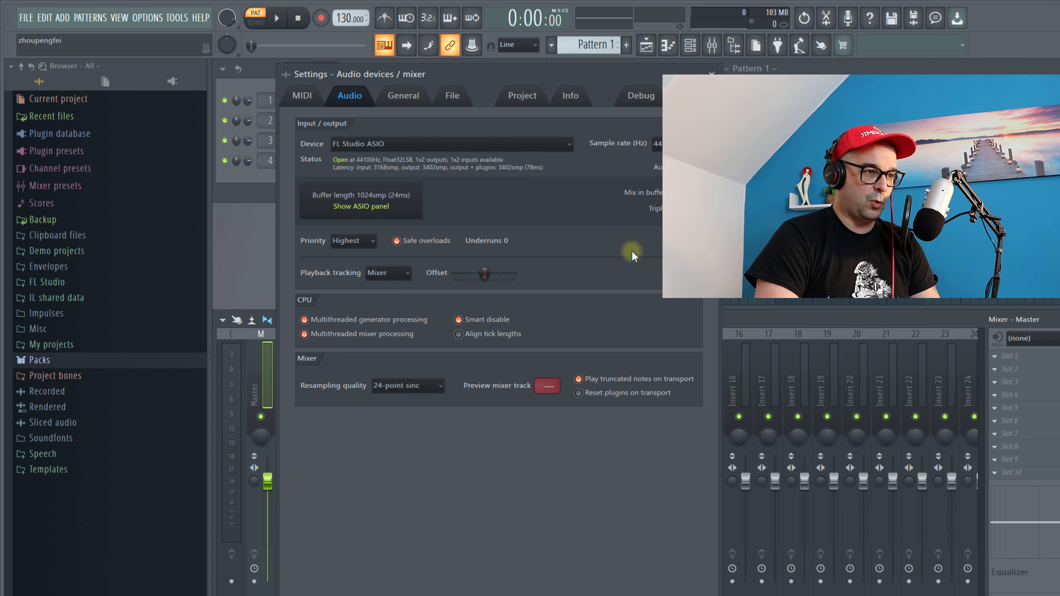
Set the project's timebase to 96 PPQ and its tempo to 122 BPM.
{"action": "left_click", "coordinate": [522, 101]}
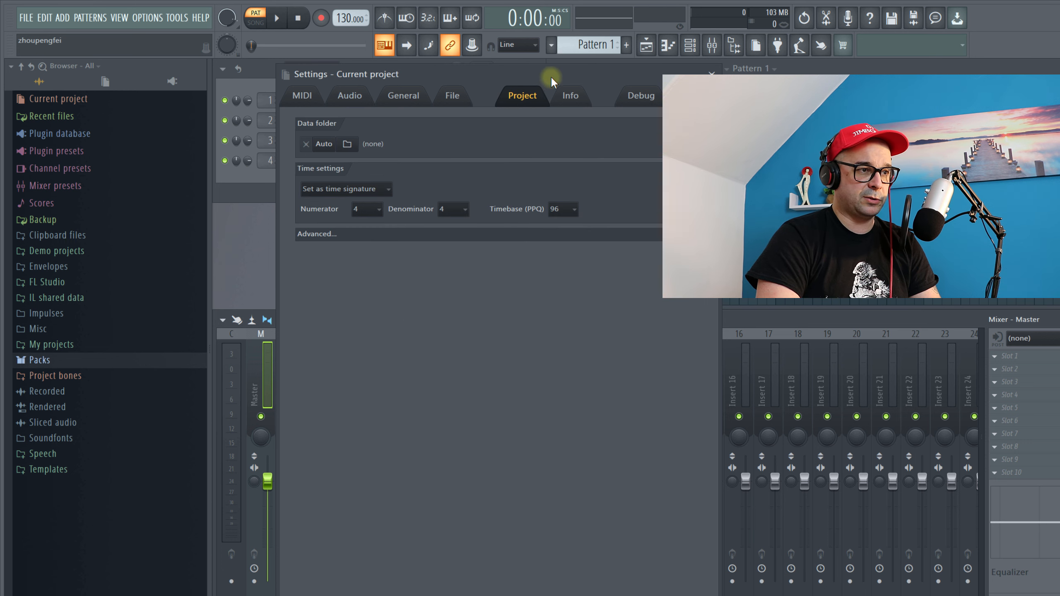
{"action": "left_click_drag", "start_coordinate": [550, 72], "coordinate": [541, 70]}
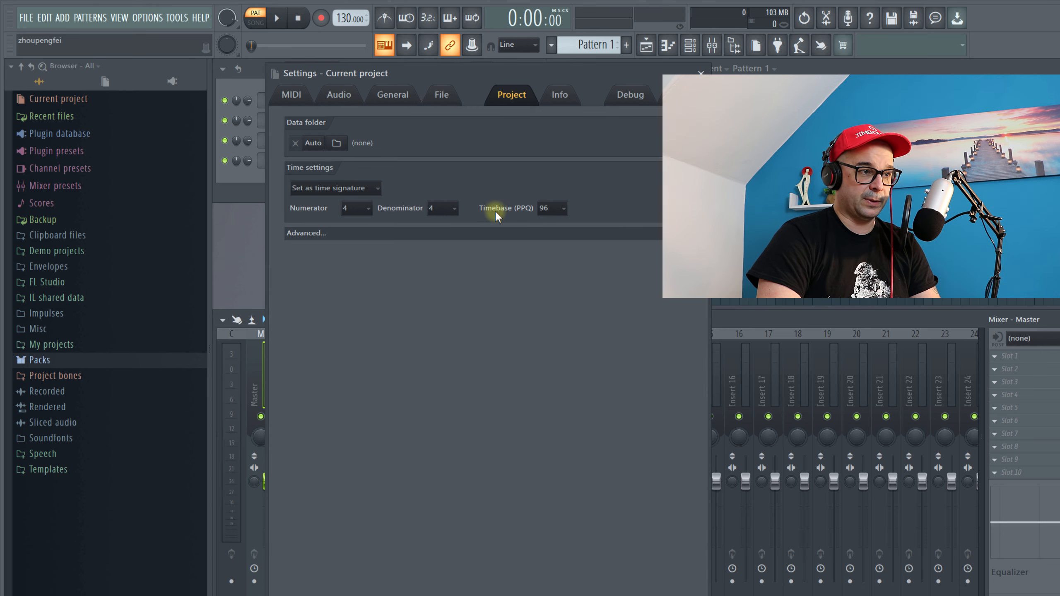
{"action": "left_click", "coordinate": [544, 209]}
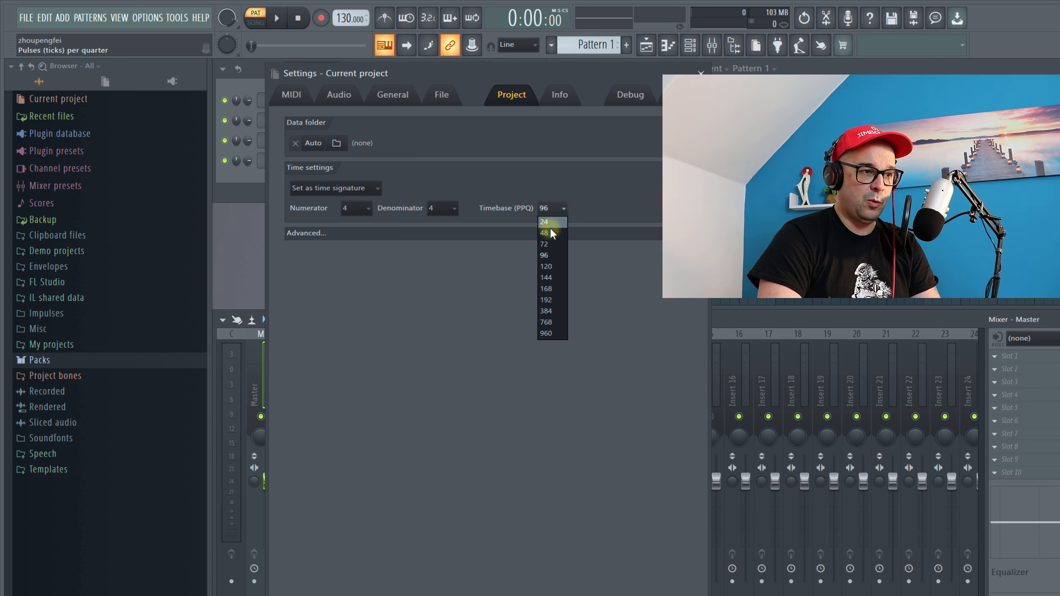
{"action": "left_click", "coordinate": [554, 255]}
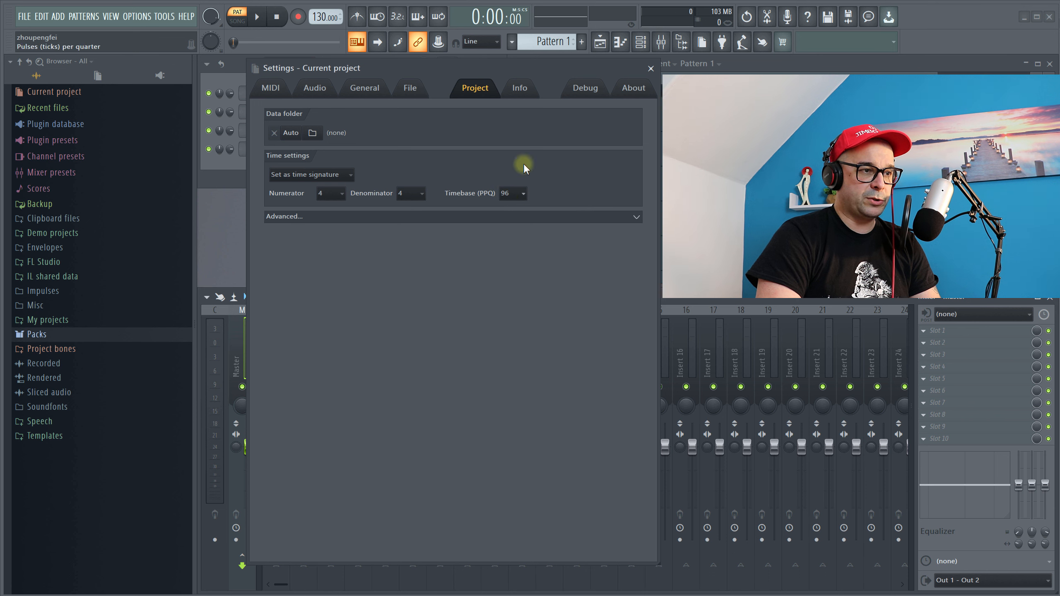
{"action": "left_click_drag", "start_coordinate": [530, 64], "coordinate": [529, 68]}
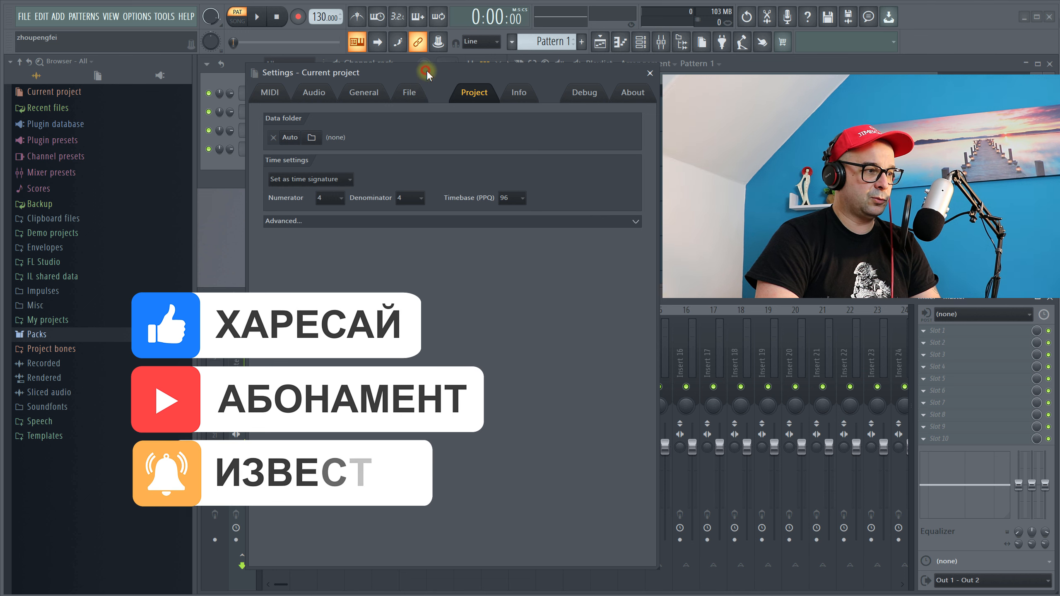
{"action": "left_click", "coordinate": [650, 72]}
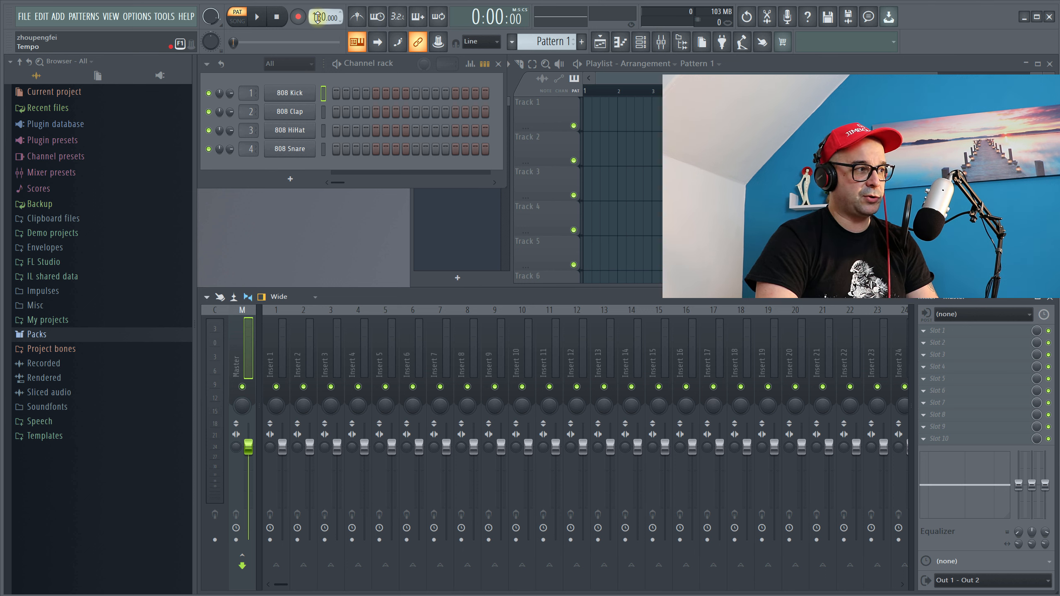
{"action": "left_click_drag", "start_coordinate": [317, 17], "coordinate": [319, 50]}
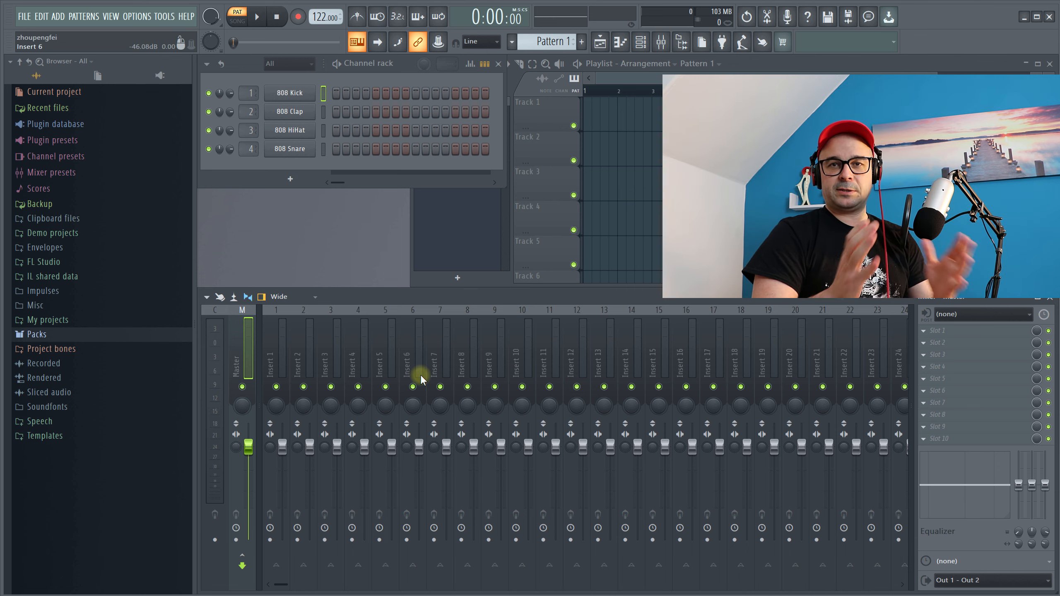
Switch to the browser, search Google for "find key of song", and bring up Tunebat's Song Key & BPM Finder page.
{"action": "key", "text": "alt+Tab"}
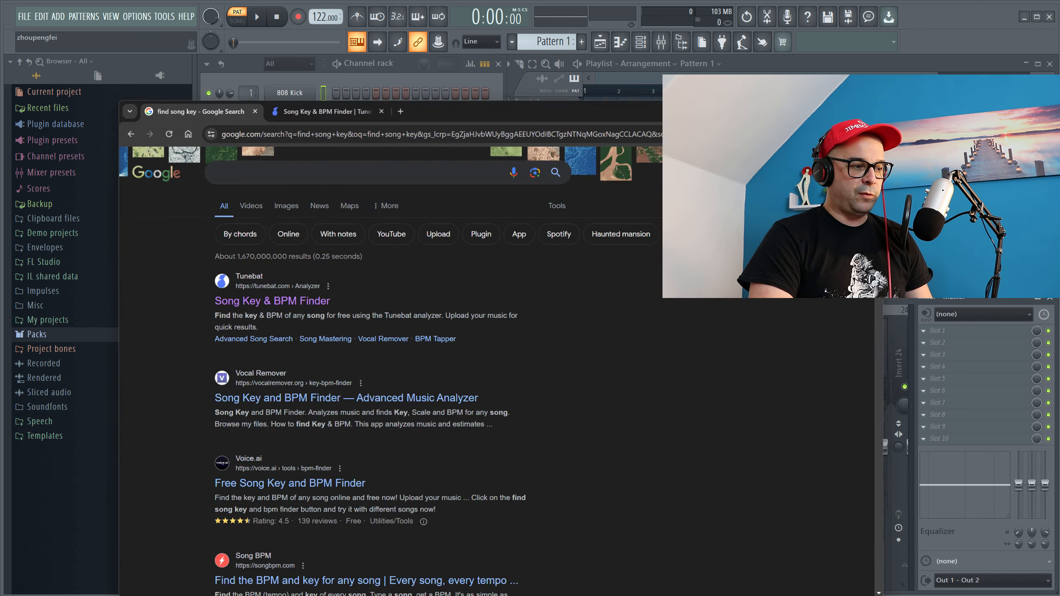
{"action": "left_click_drag", "start_coordinate": [480, 23], "coordinate": [485, 22]}
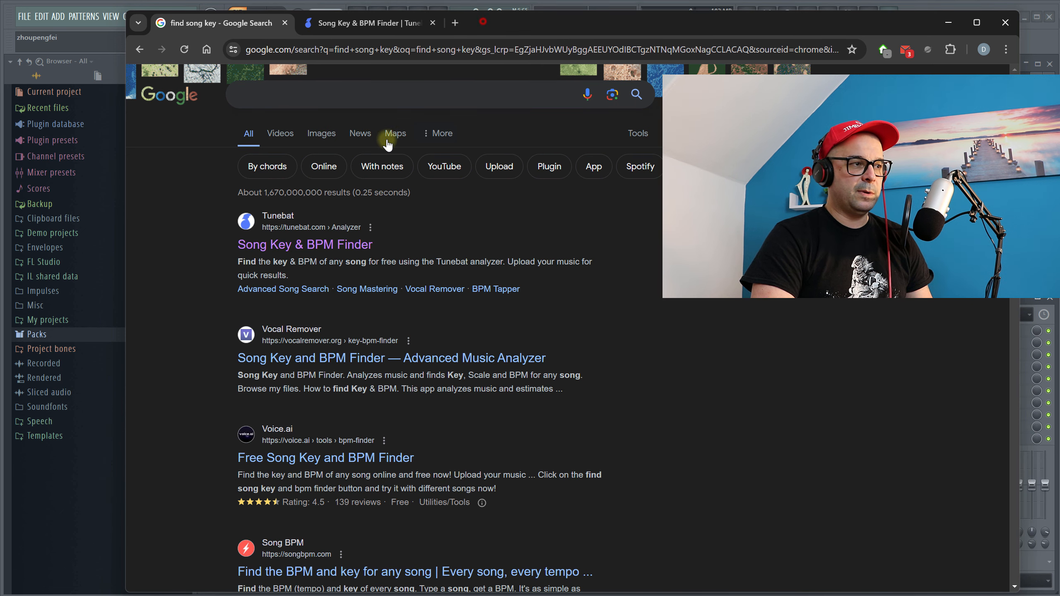
{"action": "left_click", "coordinate": [399, 94]}
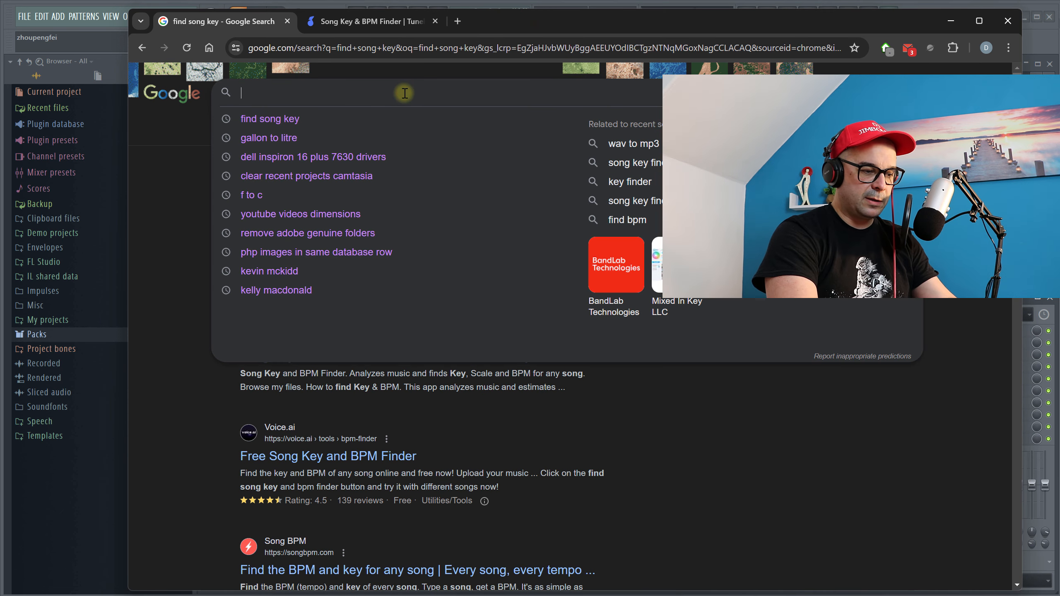
{"action": "type", "text": "find key"}
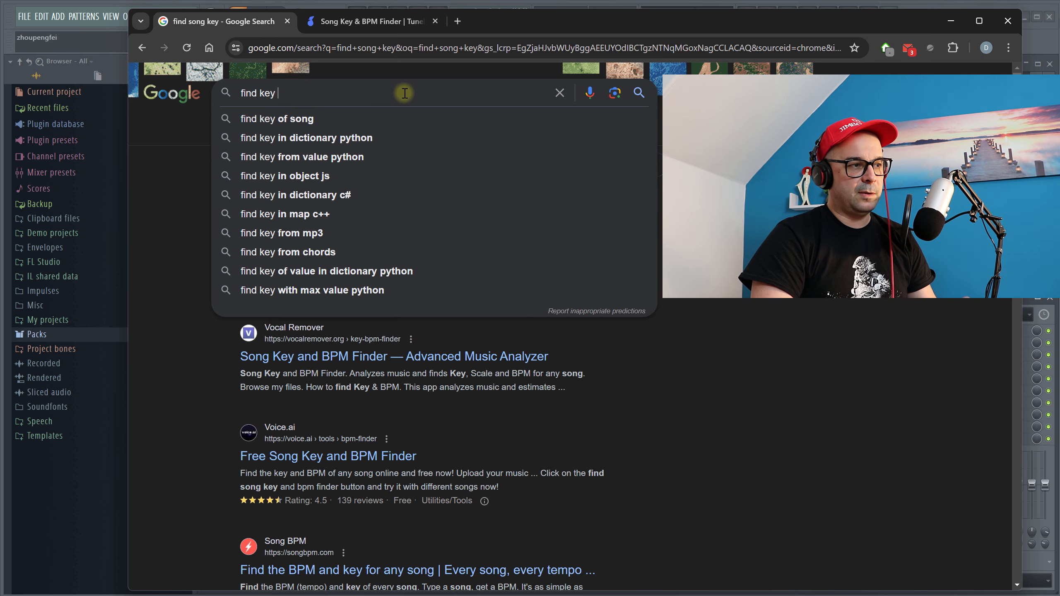
{"action": "left_click", "coordinate": [376, 118]}
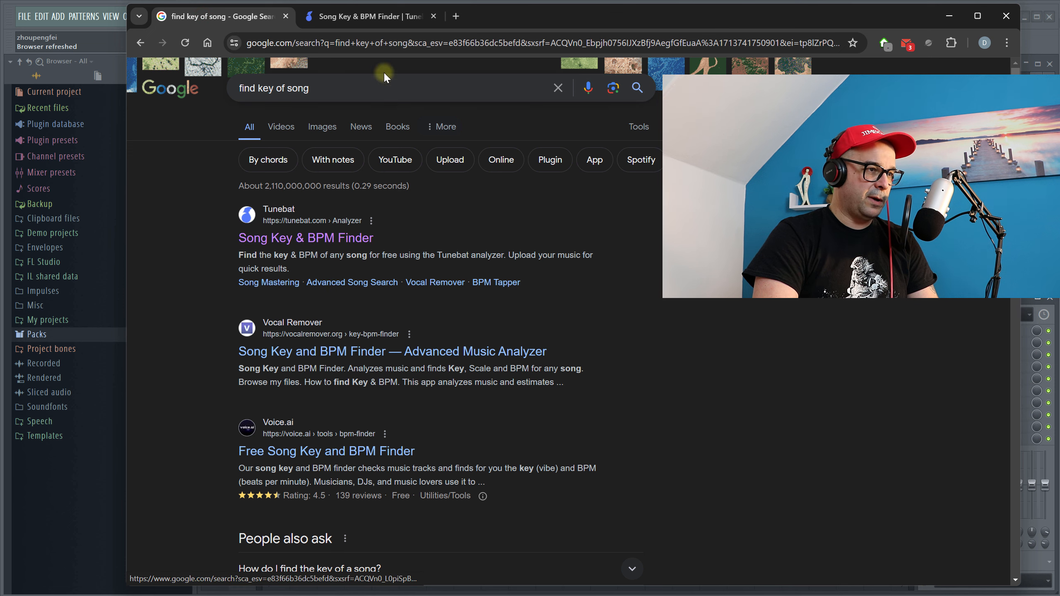
{"action": "left_click", "coordinate": [379, 17]}
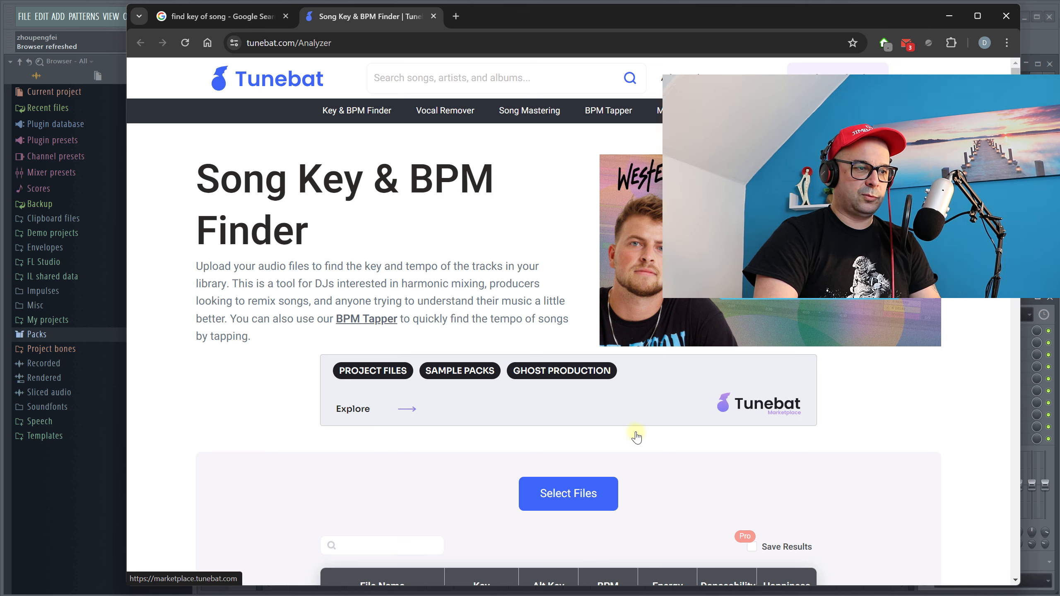
Upload "DJ Jimbolero - El Ritmo Suena (Latino Mix).mp3" to the key finder and check the song's detected key and BPM.
{"action": "left_click", "coordinate": [566, 502]}
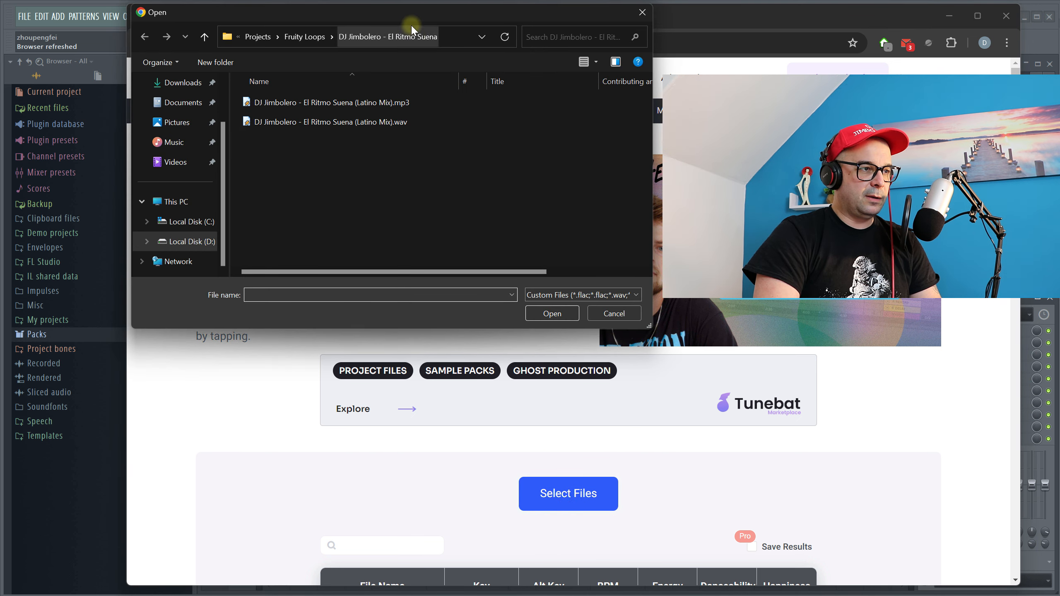
{"action": "left_click_drag", "start_coordinate": [411, 18], "coordinate": [408, 33]}
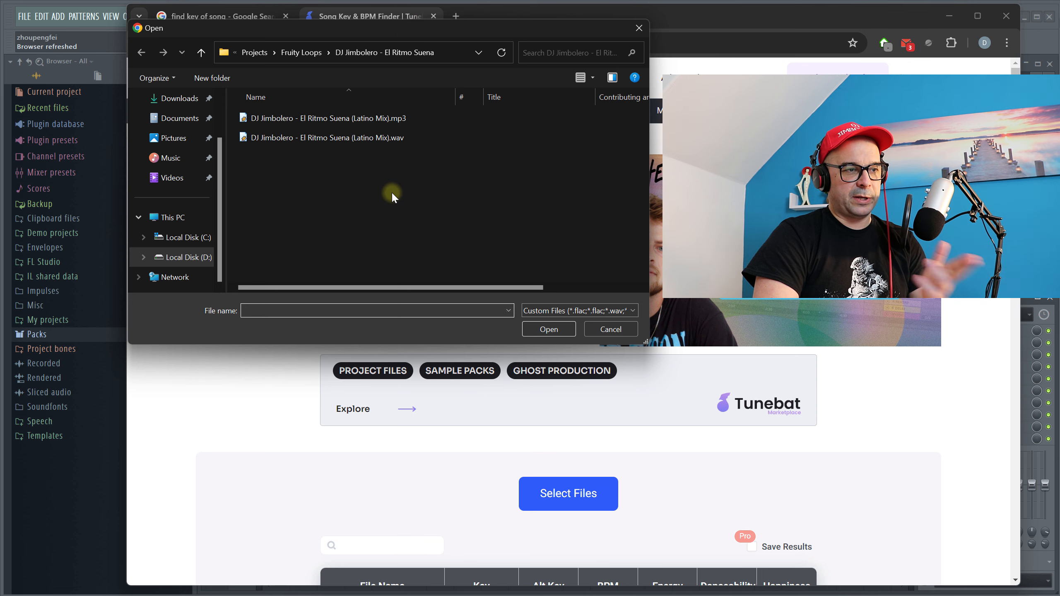
{"action": "left_click", "coordinate": [321, 123]}
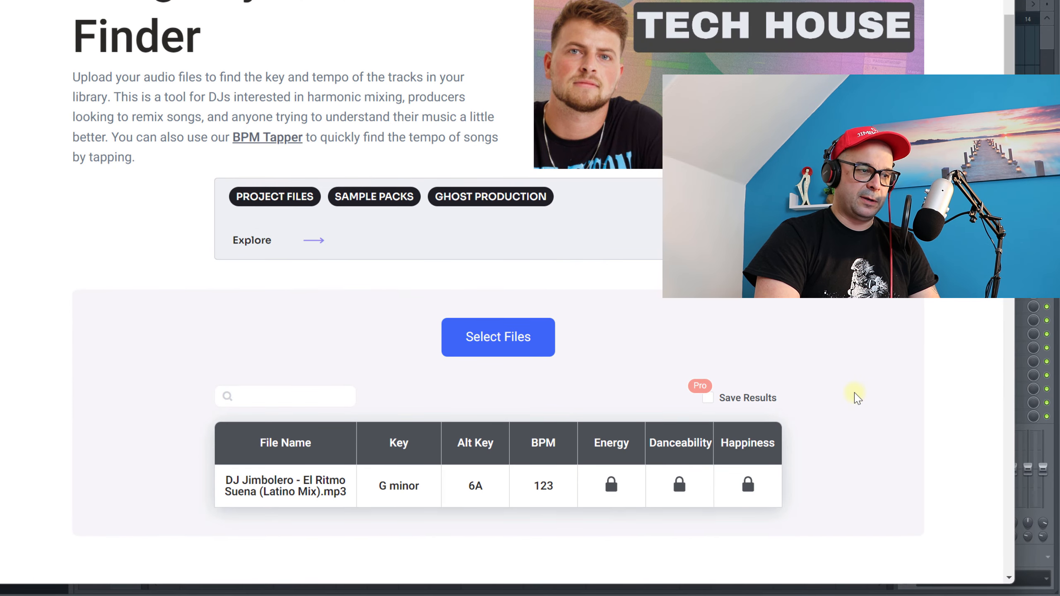
{"action": "scroll", "coordinate": [857, 397], "scroll_direction": "down", "scroll_amount": 2}
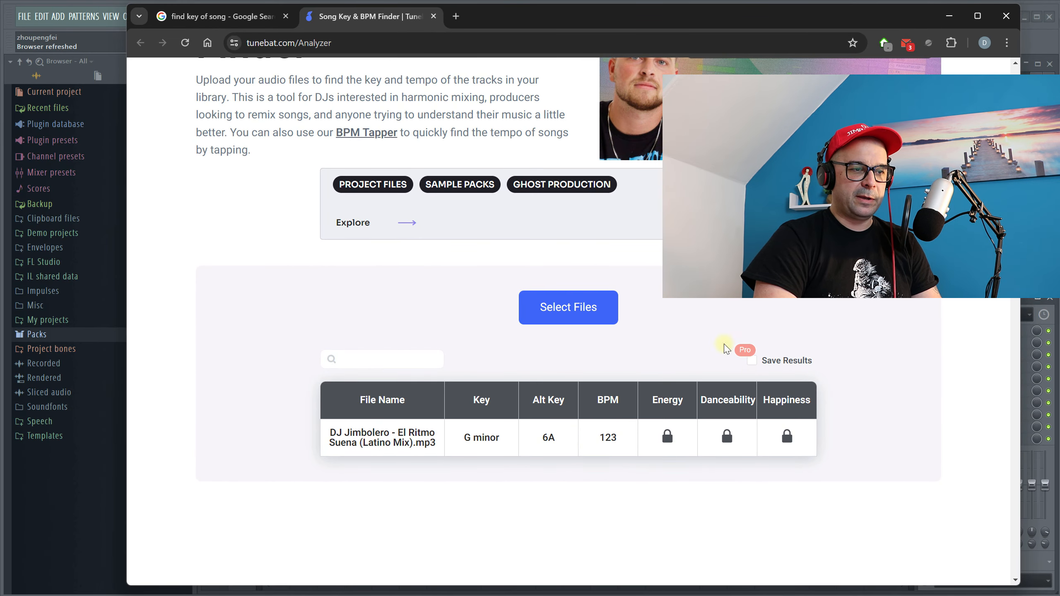
{"action": "scroll", "coordinate": [725, 349], "scroll_direction": "up", "scroll_amount": 2}
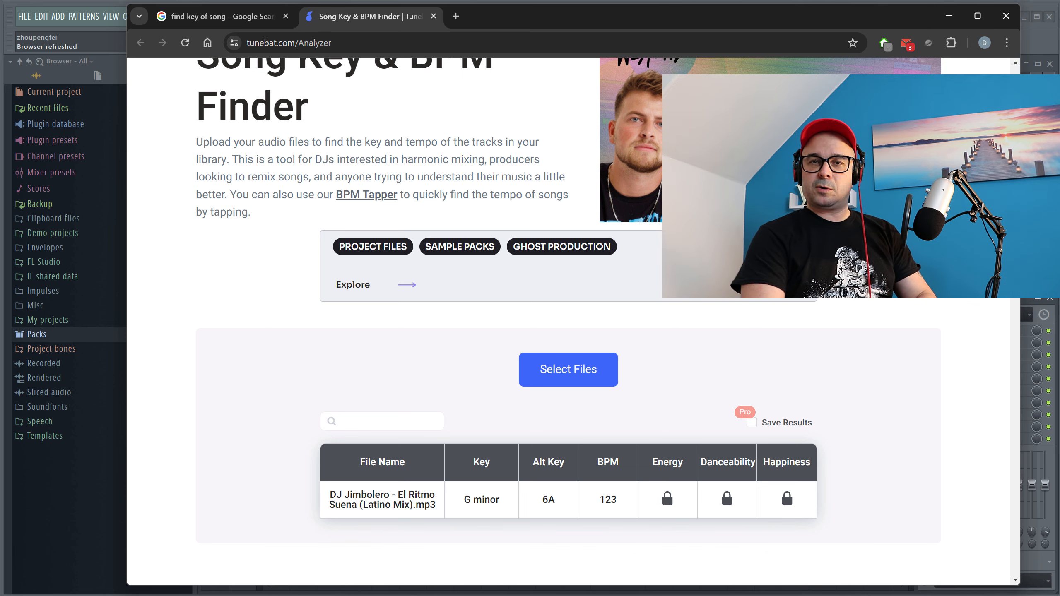
Switch back to FL Studio, open the piano roll for the 808 Kick channel, and move its window below the channel rack.
{"action": "key", "text": "alt+Tab"}
{"action": "left_click", "coordinate": [365, 228]}
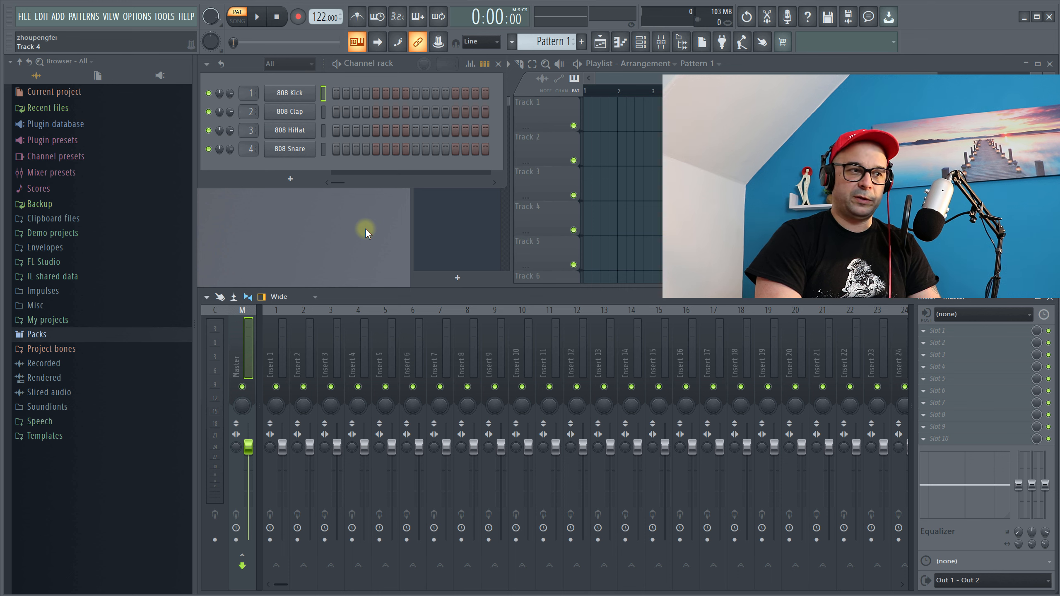
{"action": "left_click", "coordinate": [459, 234]}
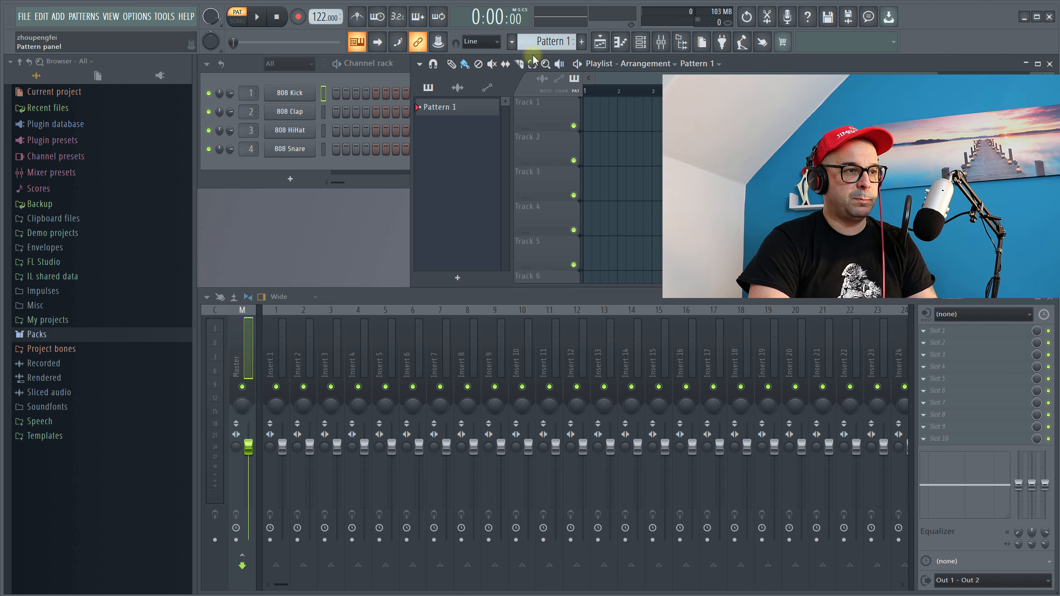
{"action": "left_click", "coordinate": [621, 43]}
{"action": "left_click_drag", "start_coordinate": [618, 112], "coordinate": [606, 111]}
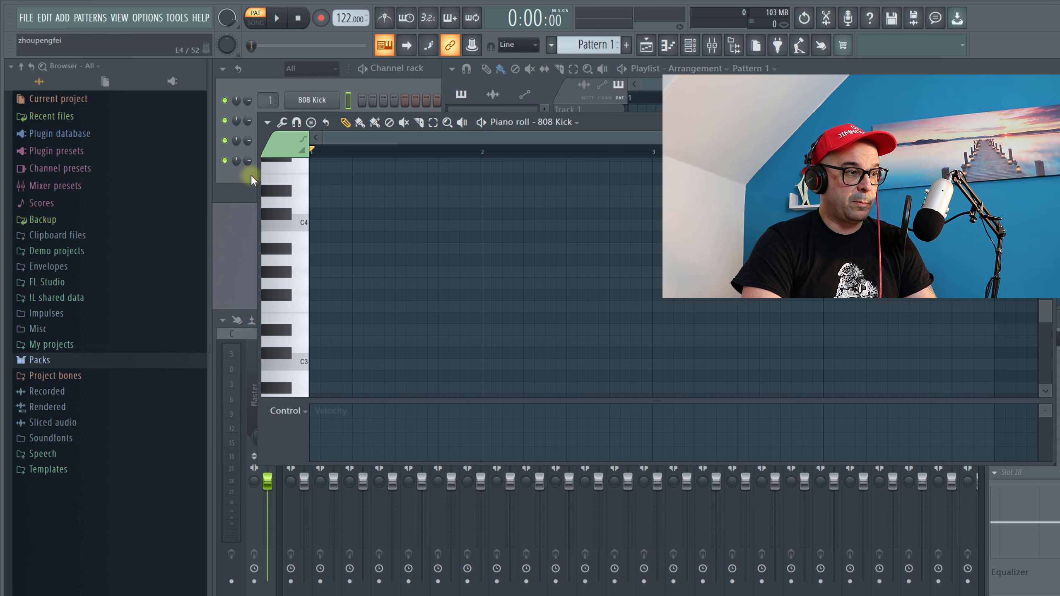
{"action": "left_click_drag", "start_coordinate": [614, 123], "coordinate": [610, 228]}
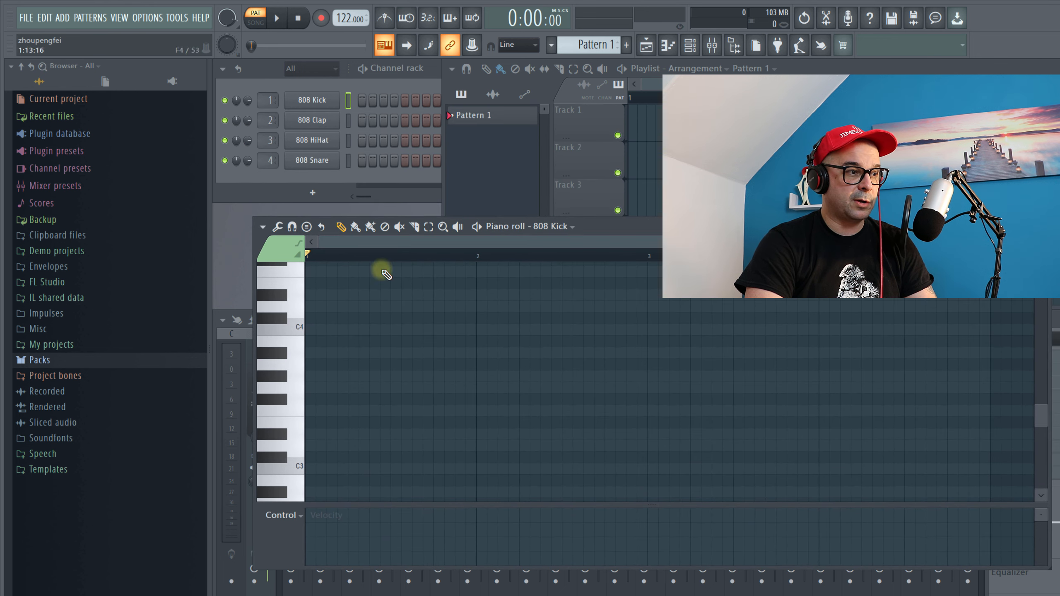
Set the piano roll's scale highlighting to root note C with the Minor Natural (Aeolian) scale.
{"action": "left_click", "coordinate": [263, 227]}
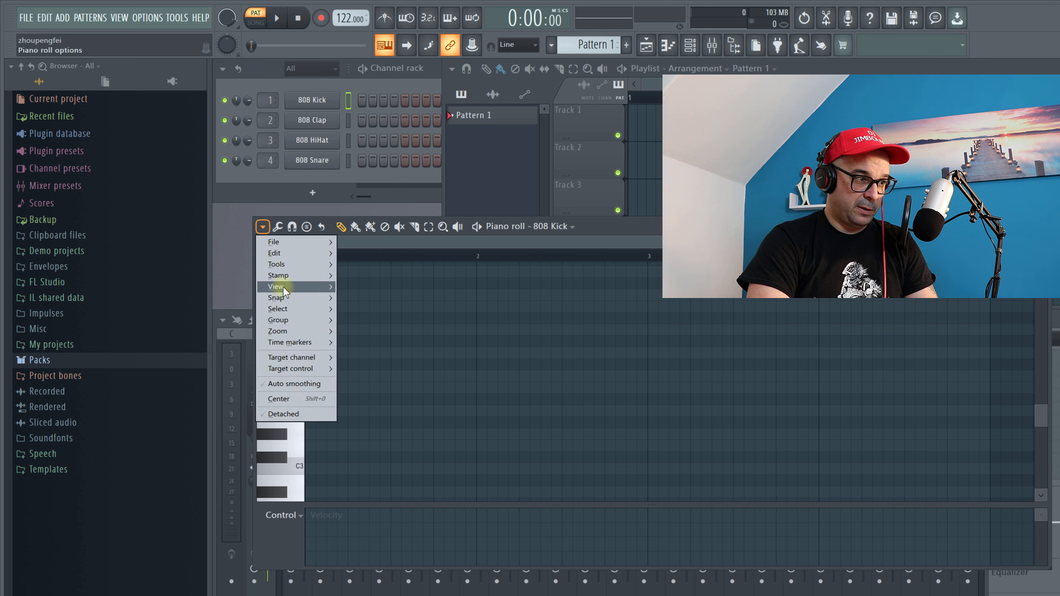
{"action": "mouse_move", "coordinate": [284, 287]}
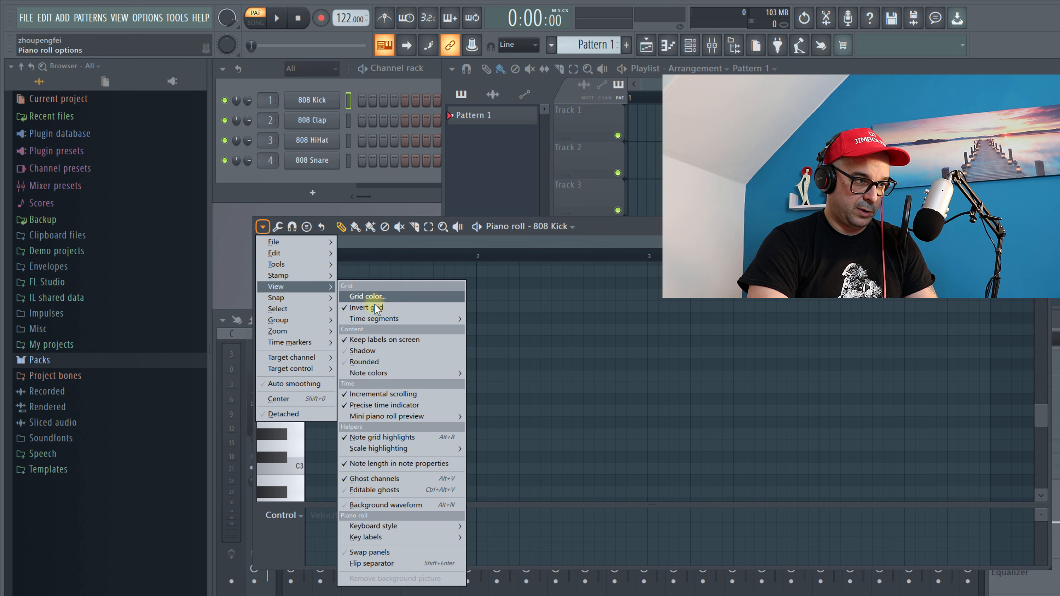
{"action": "mouse_move", "coordinate": [403, 444]}
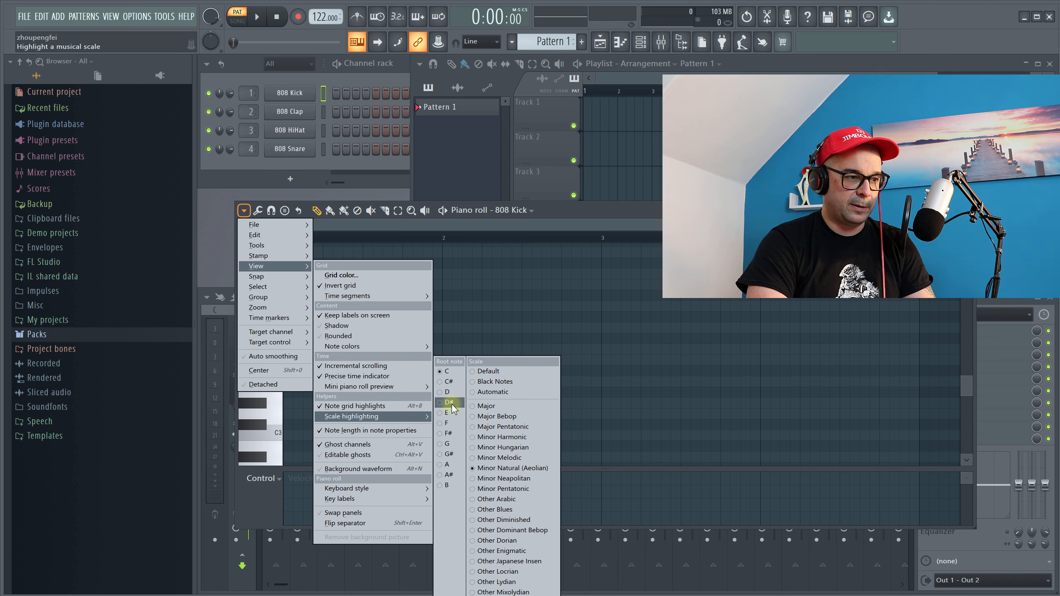
{"action": "left_click", "coordinate": [455, 377]}
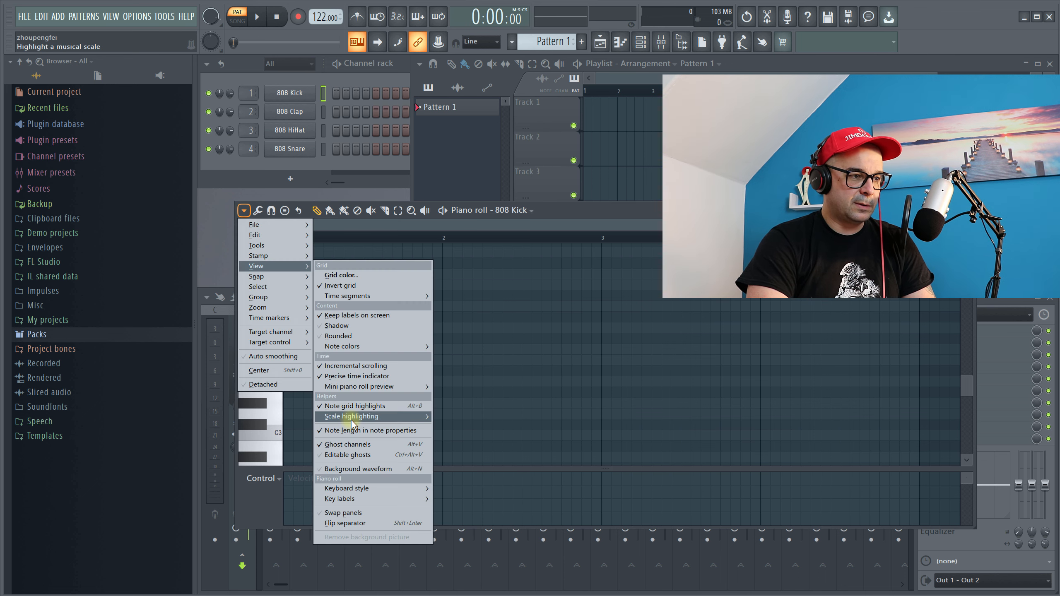
{"action": "mouse_move", "coordinate": [353, 423]}
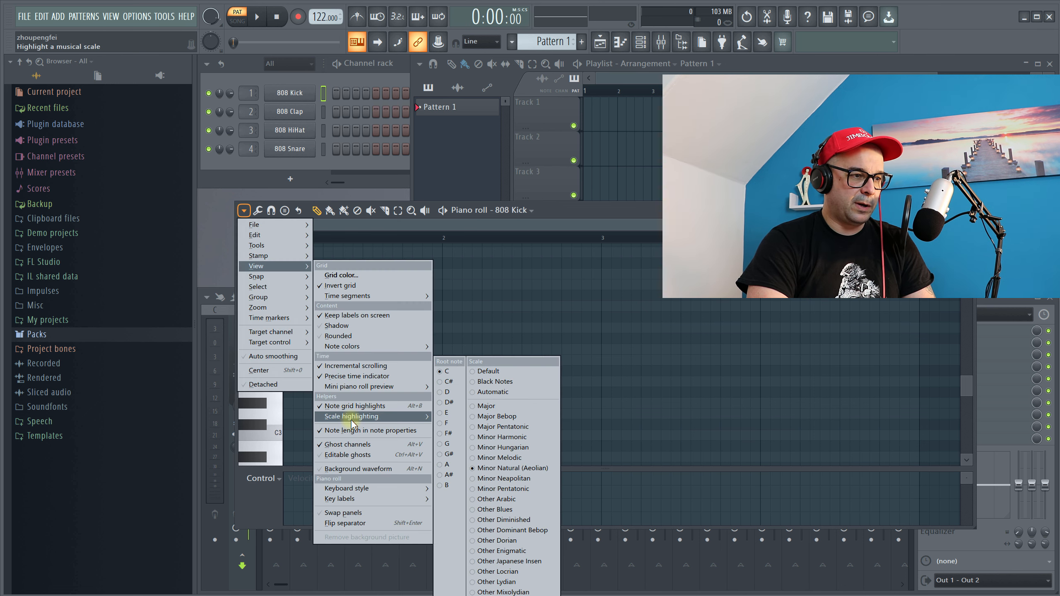
{"action": "left_click", "coordinate": [495, 469]}
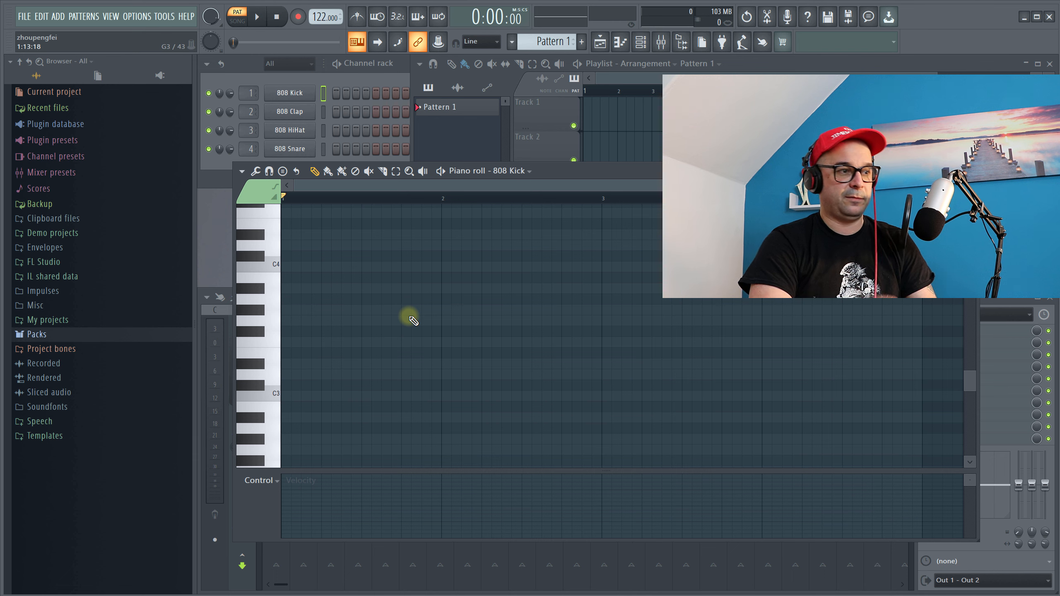
Close and reopen the piano roll, revisit its scale highlighting choices, and close the piano roll again.
{"action": "key", "text": "F7"}
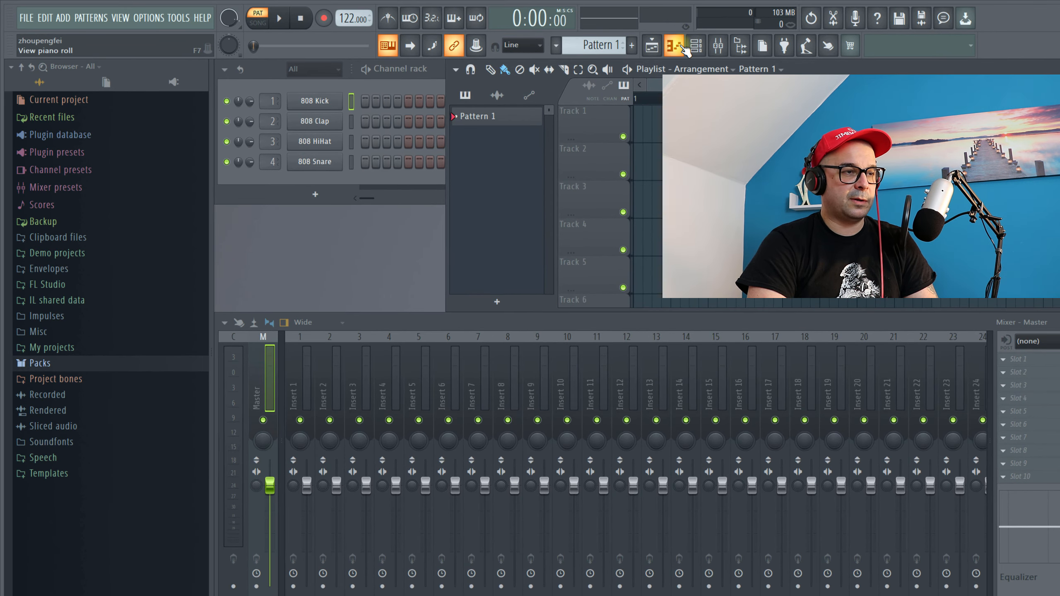
{"action": "left_click", "coordinate": [683, 47]}
{"action": "left_click", "coordinate": [261, 187]}
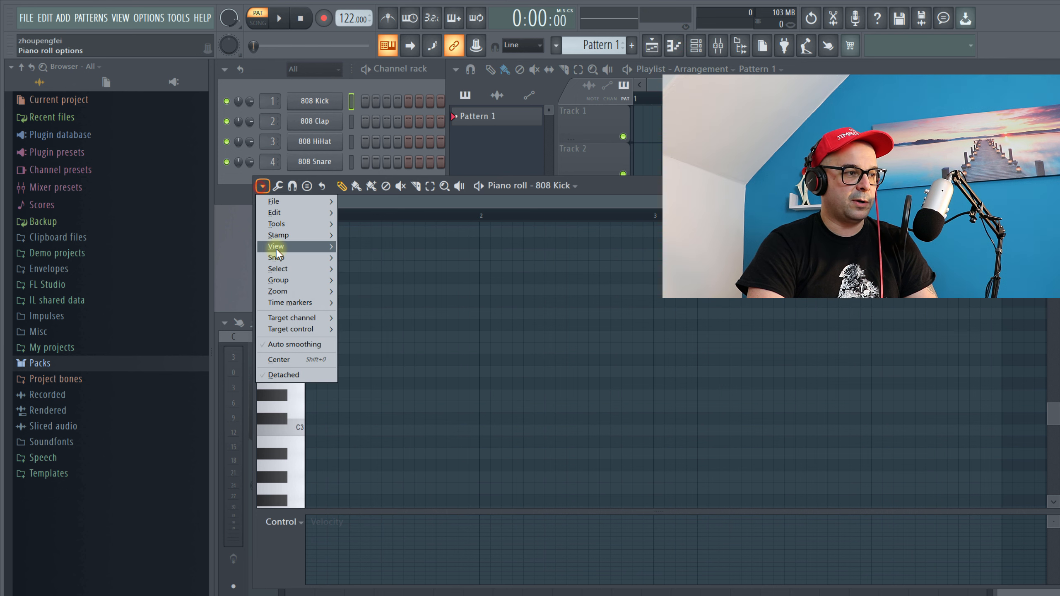
{"action": "left_click", "coordinate": [287, 246]}
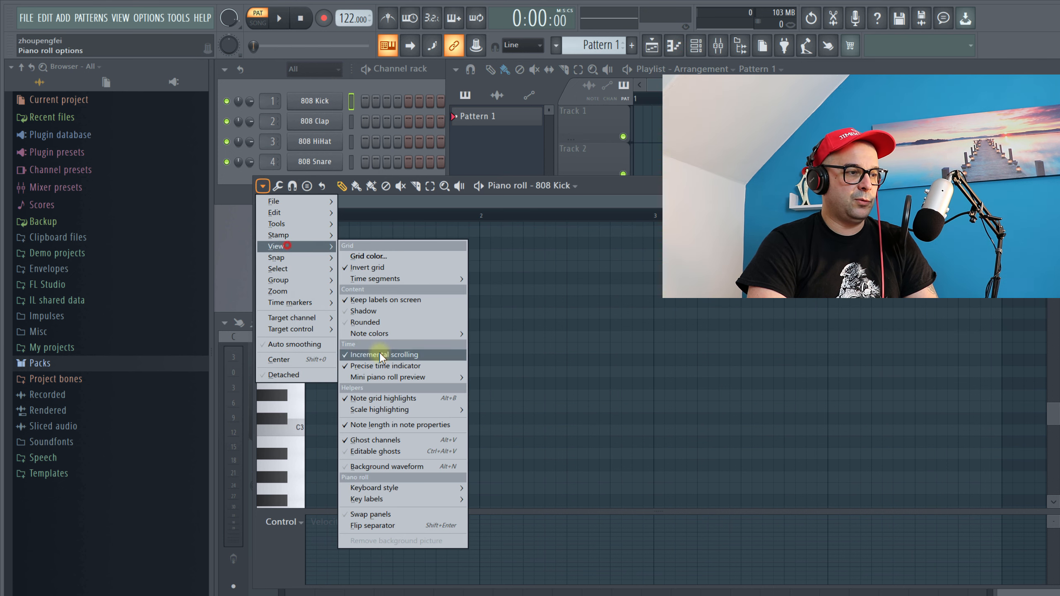
{"action": "mouse_move", "coordinate": [380, 412]}
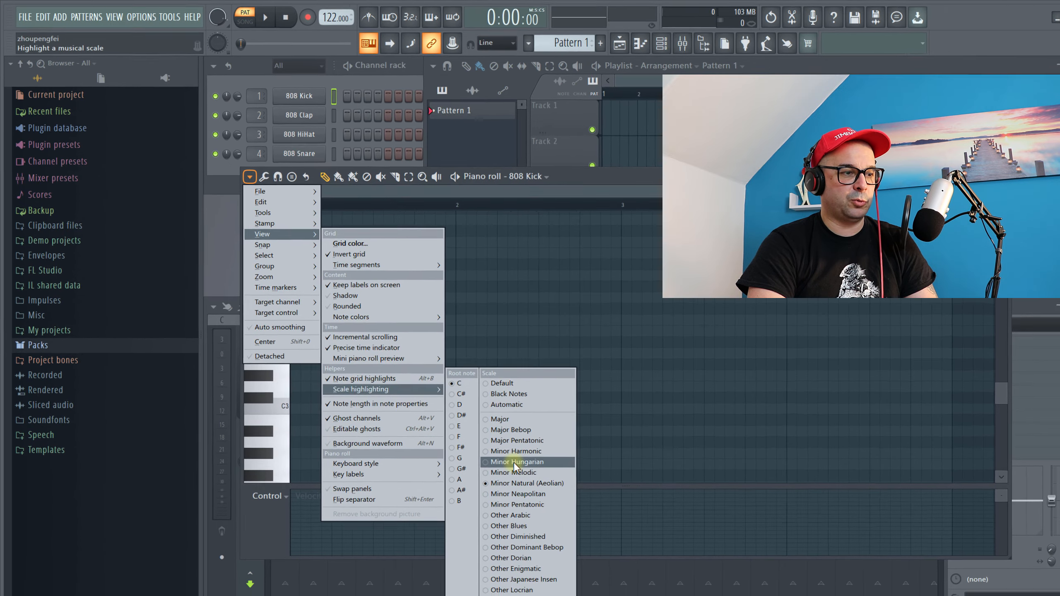
{"action": "left_click", "coordinate": [513, 461]}
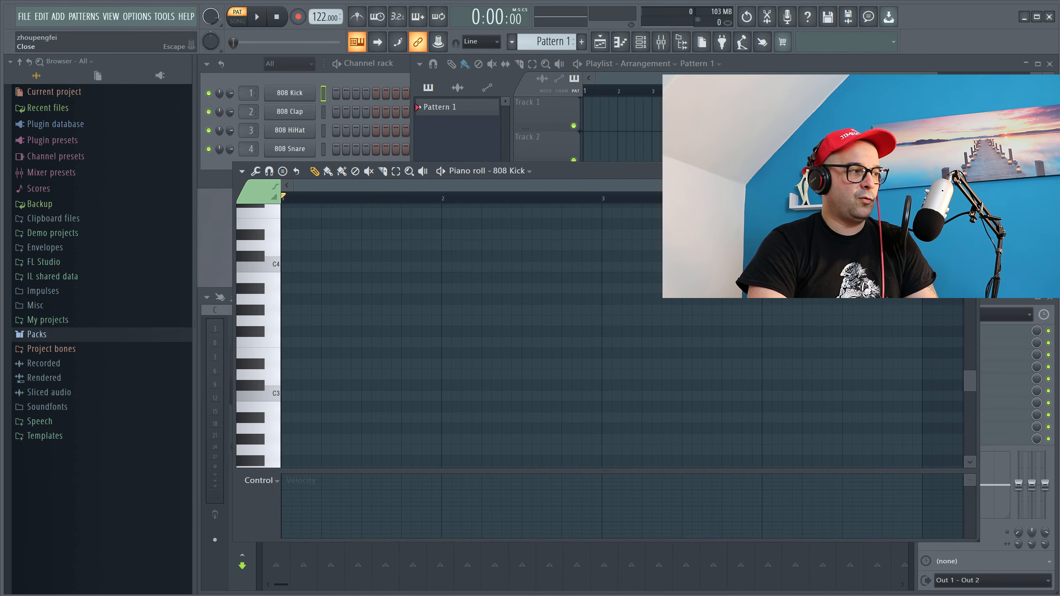
{"action": "left_click", "coordinate": [973, 170]}
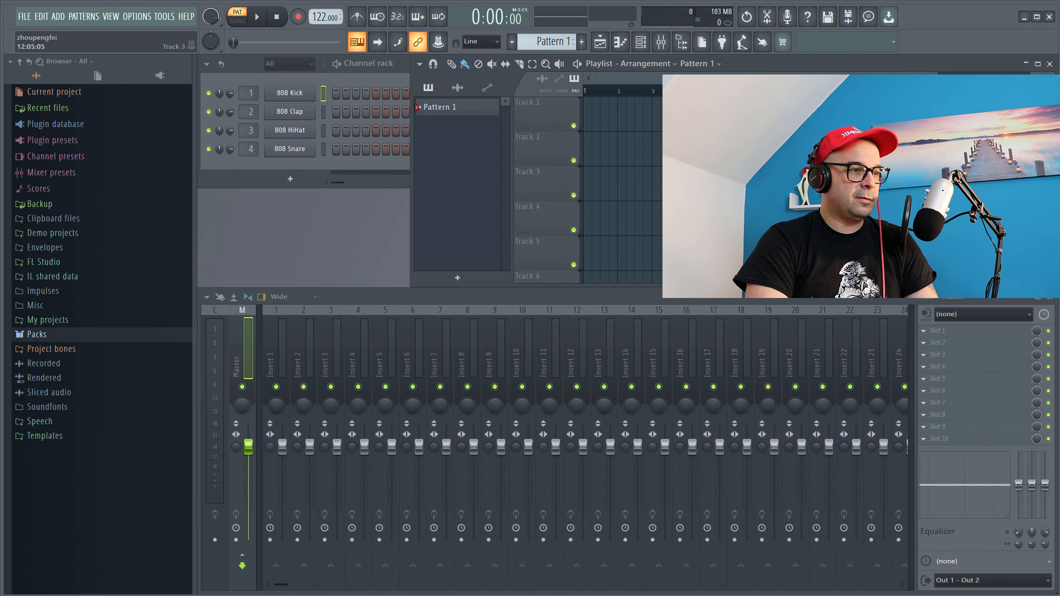